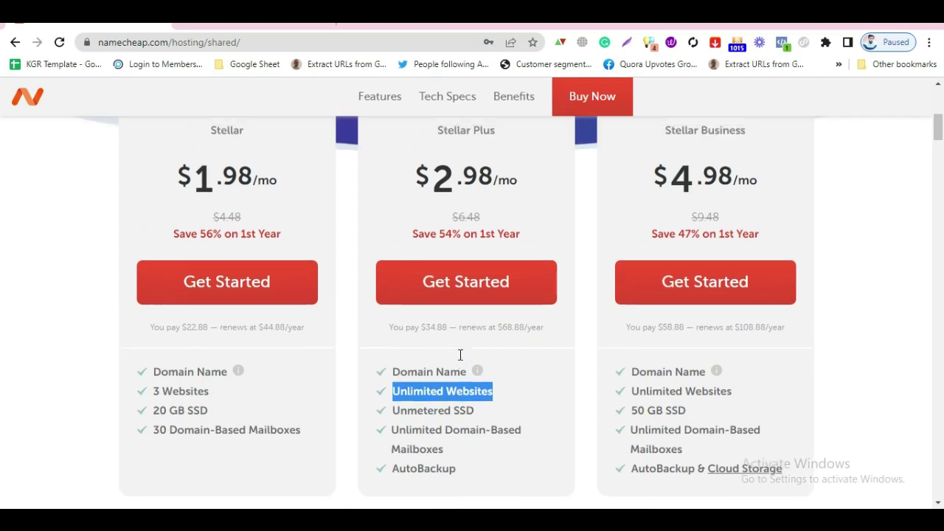
Compare the hosting plan cards and start buying the Stellar plan at $1.98/mo.
{"action": "triple_click", "coordinate": [710, 404]}
{"action": "scroll", "coordinate": [708, 206], "scroll_direction": "up", "scroll_amount": 1}
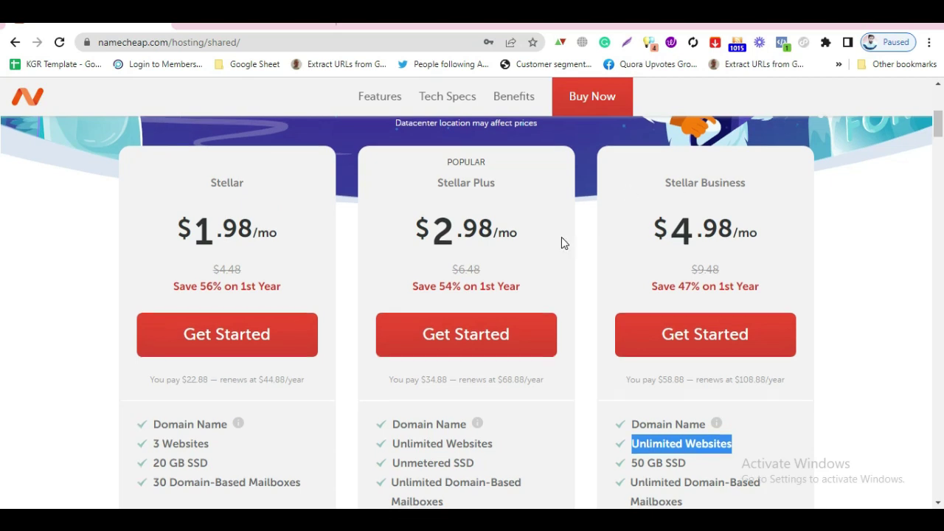
{"action": "scroll", "coordinate": [561, 243], "scroll_direction": "down", "scroll_amount": 1}
{"action": "scroll", "coordinate": [225, 295], "scroll_direction": "up", "scroll_amount": 1}
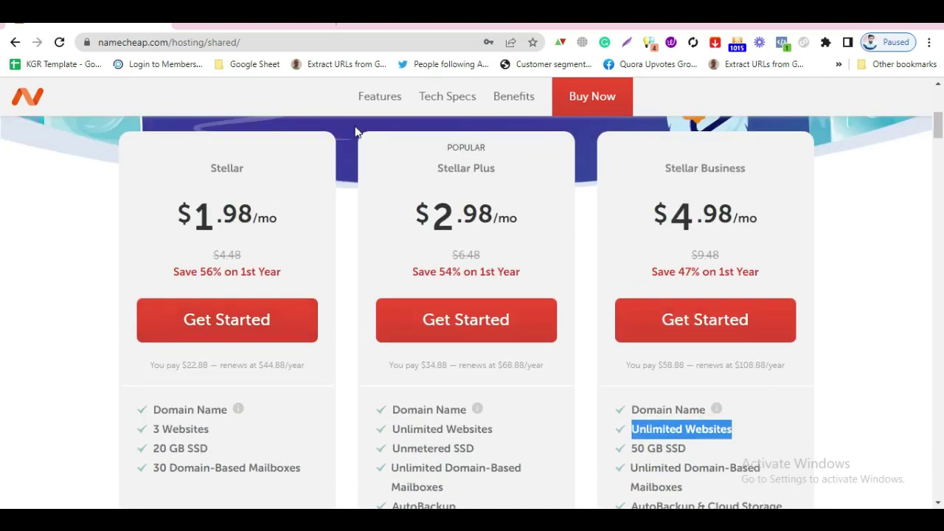
{"action": "left_click", "coordinate": [214, 336]}
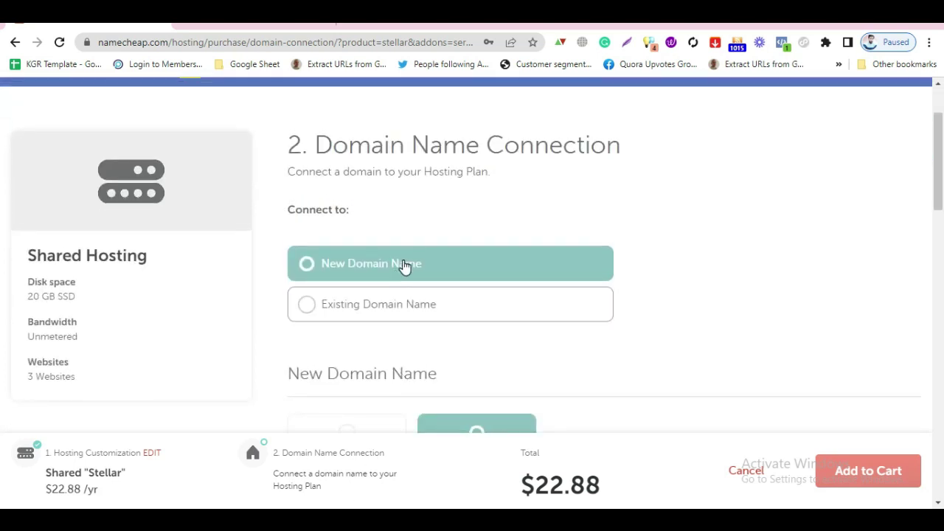
Try the Existing Domain Name option for connecting a domain to the Stellar hosting.
{"action": "left_click", "coordinate": [397, 251]}
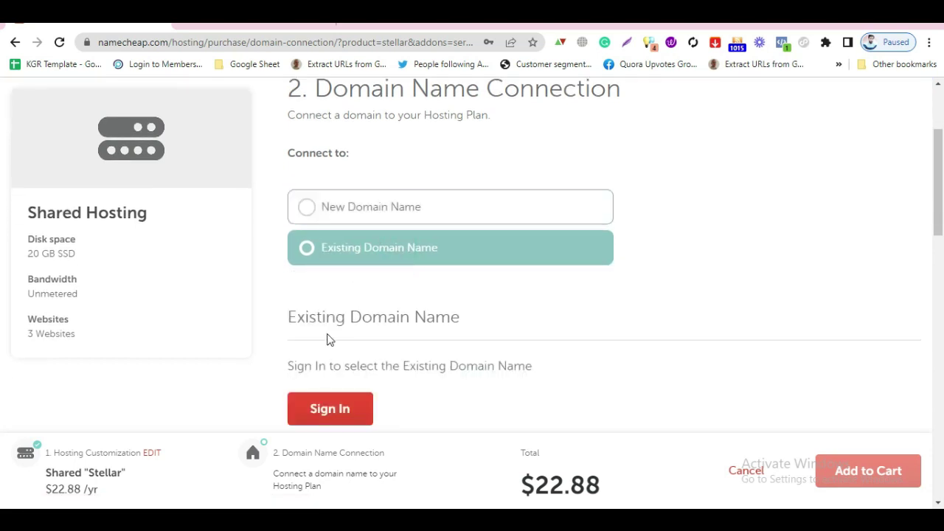
{"action": "left_click", "coordinate": [364, 321]}
{"action": "left_click", "coordinate": [352, 366]}
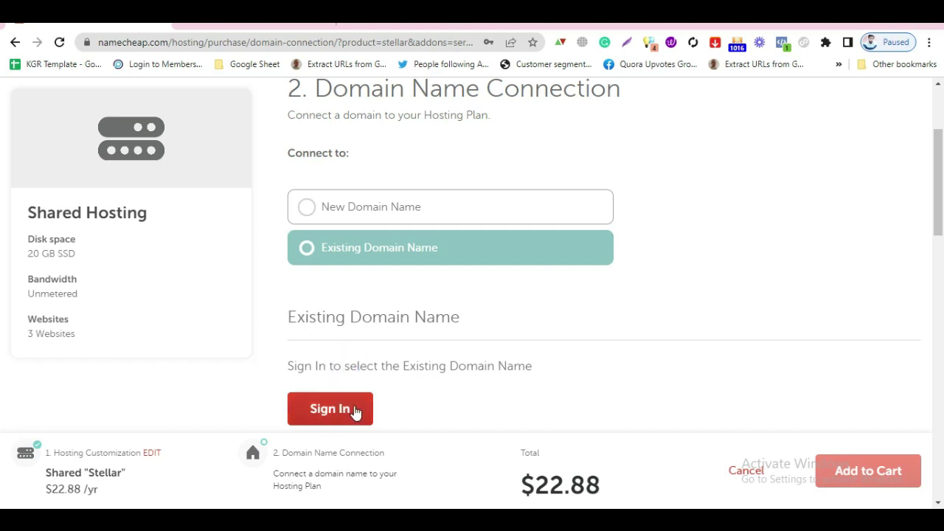
{"action": "scroll", "coordinate": [354, 412], "scroll_direction": "down", "scroll_amount": 2}
{"action": "scroll", "coordinate": [354, 413], "scroll_direction": "up", "scroll_amount": 2}
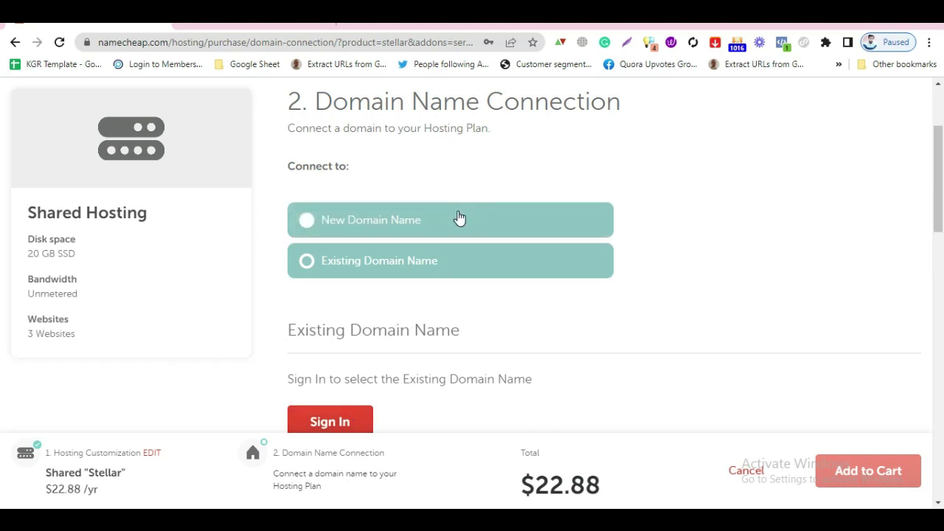
Switch to New Domain Name with New Purchase and bring the domain search box into view.
{"action": "left_click", "coordinate": [424, 218]}
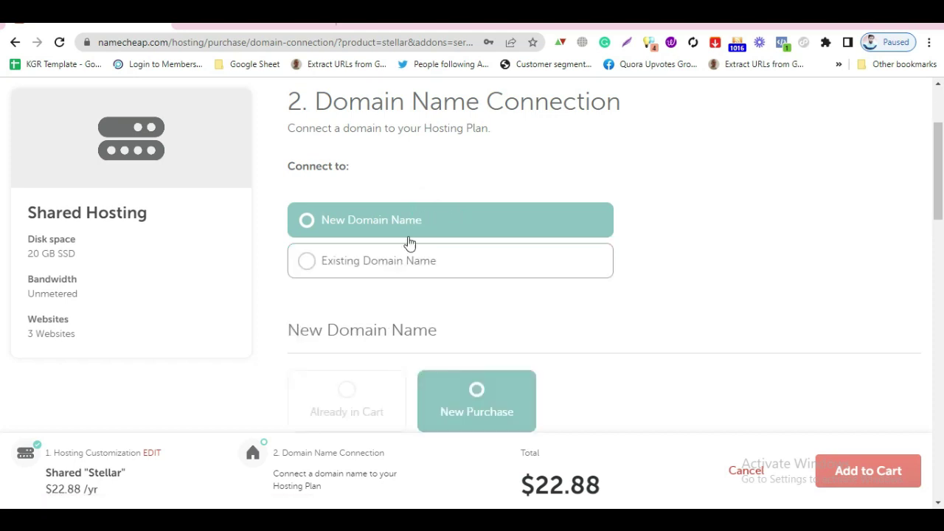
{"action": "left_click", "coordinate": [406, 327]}
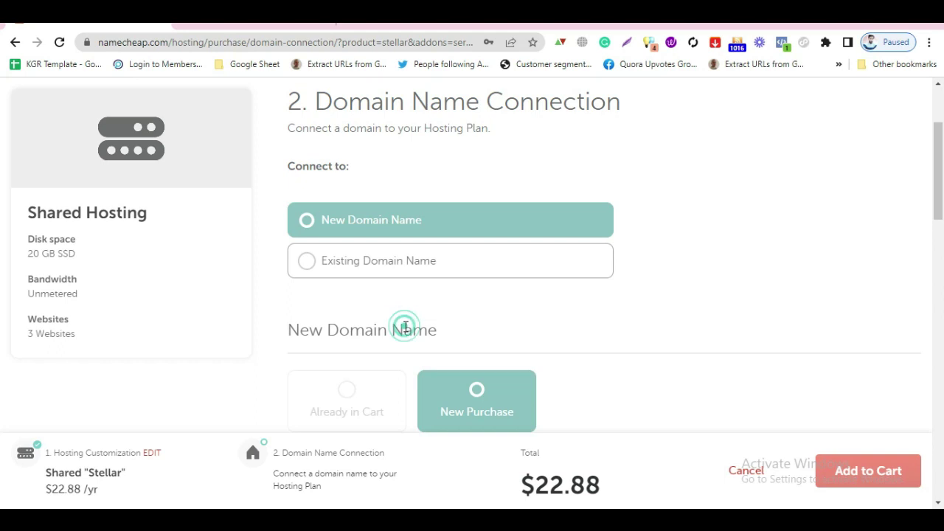
{"action": "scroll", "coordinate": [389, 332], "scroll_direction": "down", "scroll_amount": 2}
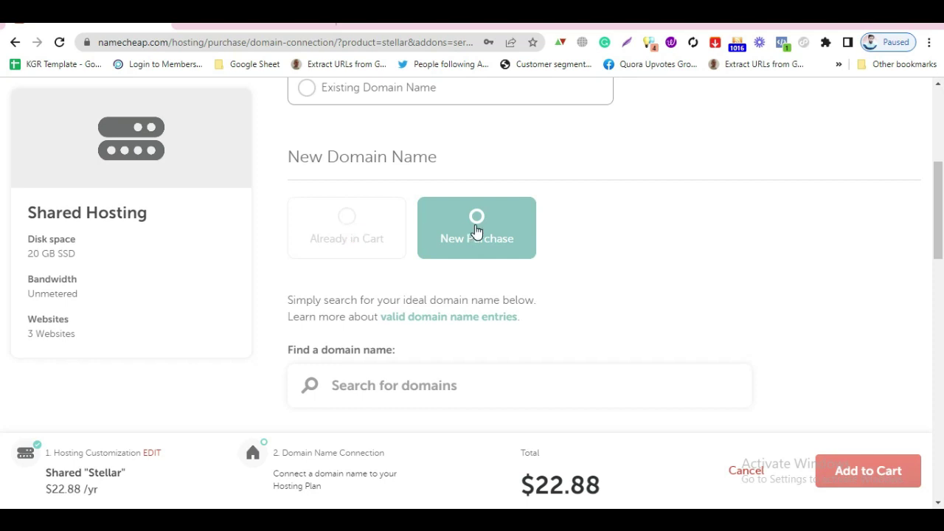
{"action": "scroll", "coordinate": [476, 231], "scroll_direction": "down", "scroll_amount": 2}
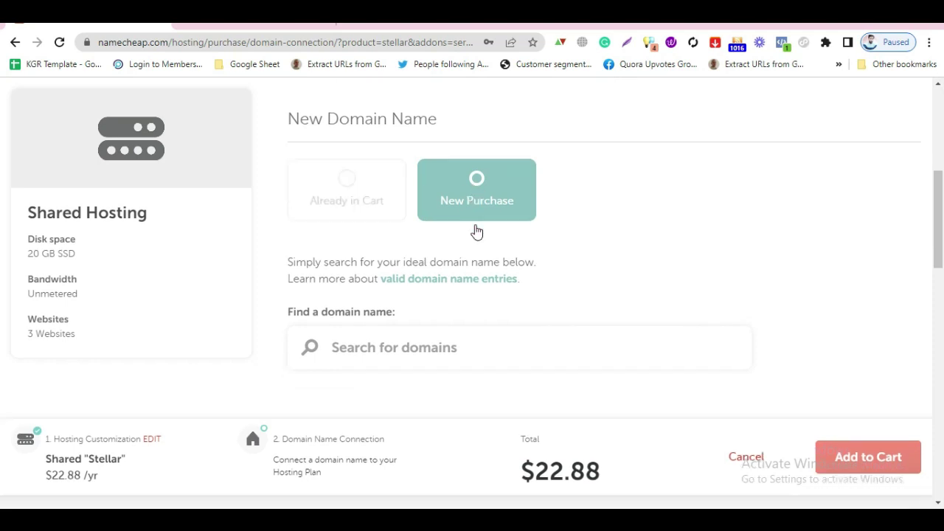
Search for ezcoworkingco.com and select the .com result.
{"action": "left_click", "coordinate": [378, 232]}
{"action": "scroll", "coordinate": [378, 229], "scroll_direction": "up", "scroll_amount": 2}
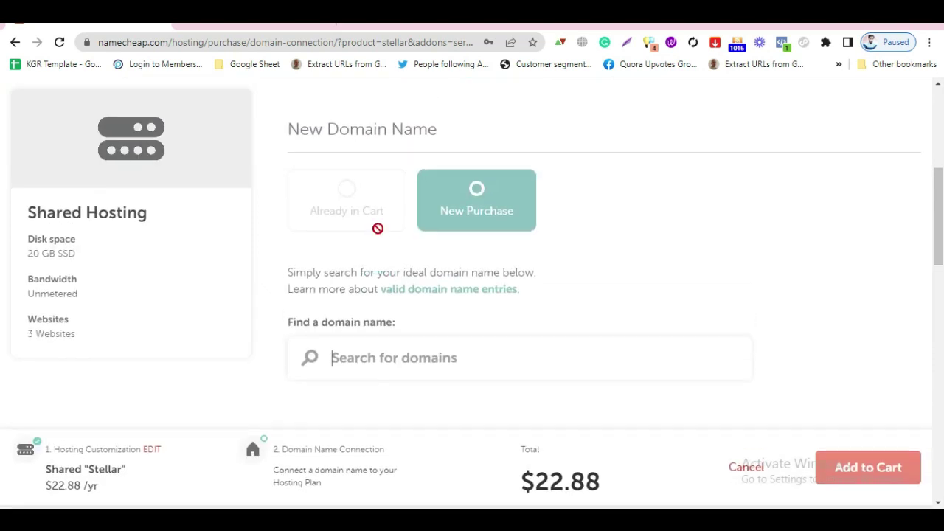
{"action": "type", "text": "ezco"}
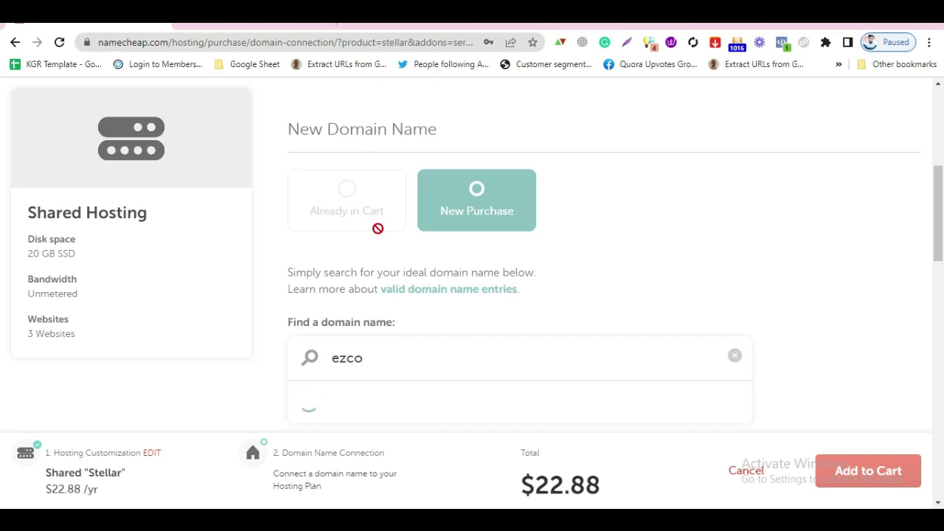
{"action": "type", "text": "workingco.com"}
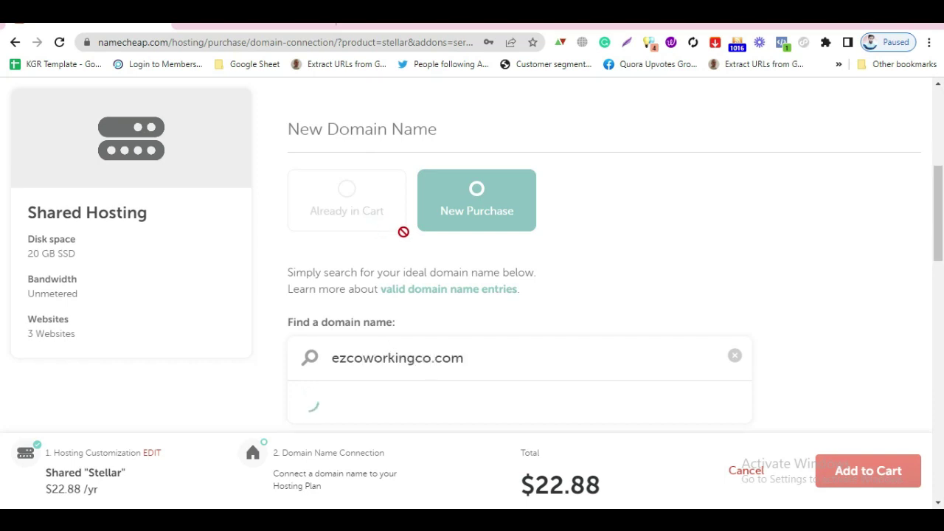
{"action": "scroll", "coordinate": [467, 357], "scroll_direction": "down", "scroll_amount": 1}
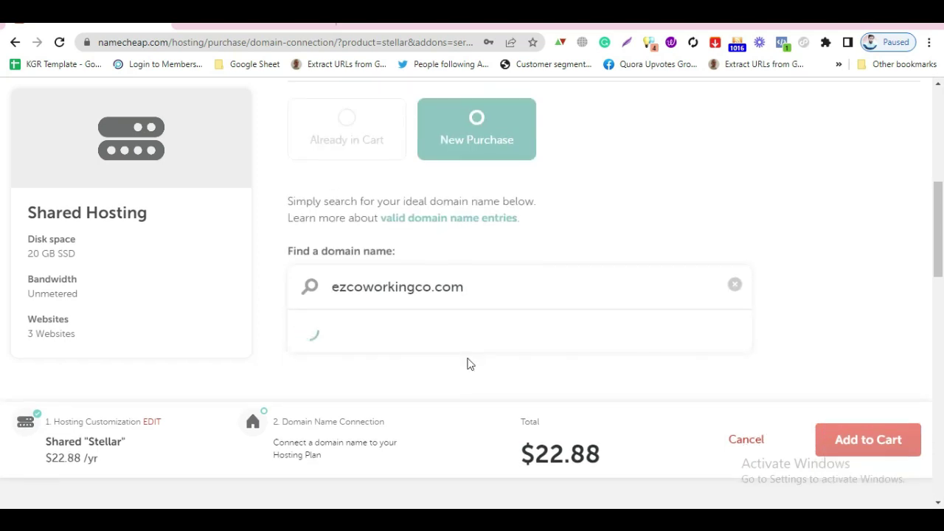
{"action": "scroll", "coordinate": [468, 362], "scroll_direction": "down", "scroll_amount": 2}
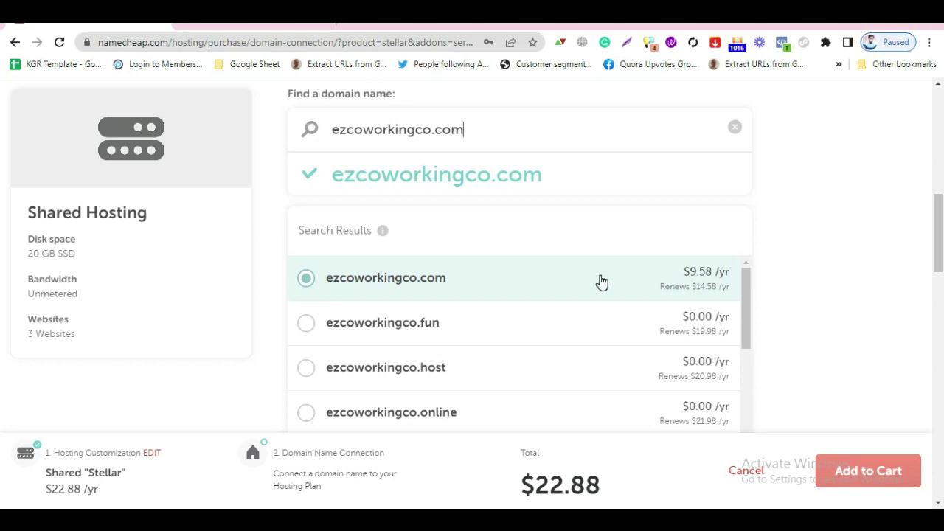
{"action": "left_click", "coordinate": [592, 273]}
Connect ezcoworkingco.com to the Stellar hosting and confirm the $32.64 order total.
{"action": "scroll", "coordinate": [844, 440], "scroll_direction": "down", "scroll_amount": 3}
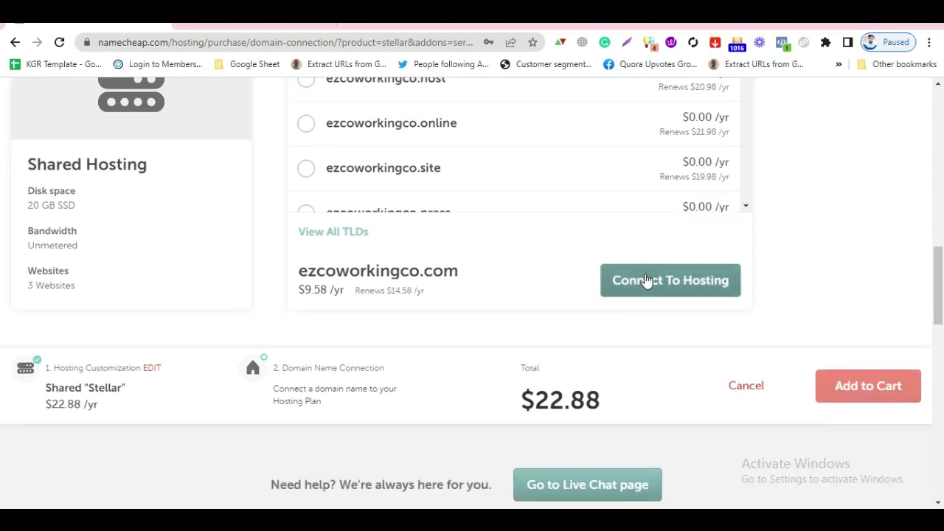
{"action": "scroll", "coordinate": [647, 280], "scroll_direction": "up", "scroll_amount": 1}
{"action": "left_click", "coordinate": [633, 321]}
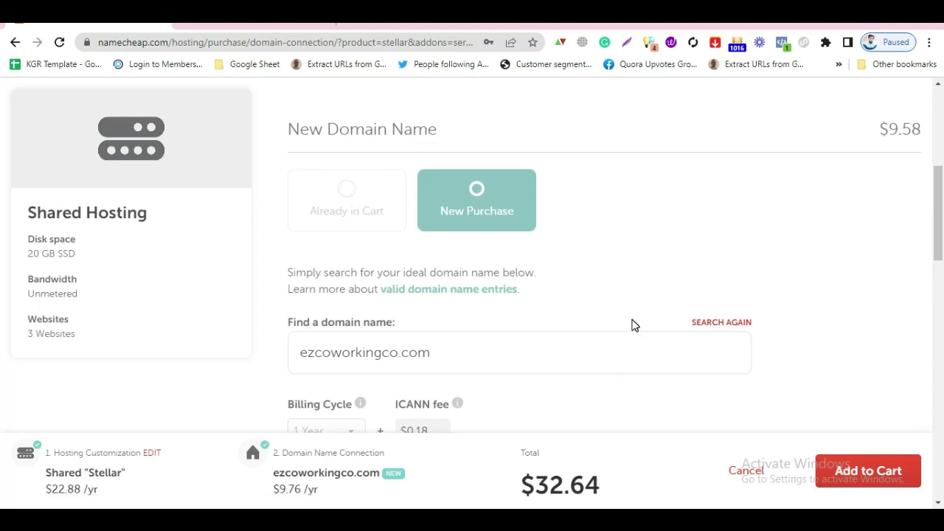
{"action": "scroll", "coordinate": [632, 325], "scroll_direction": "down", "scroll_amount": 3}
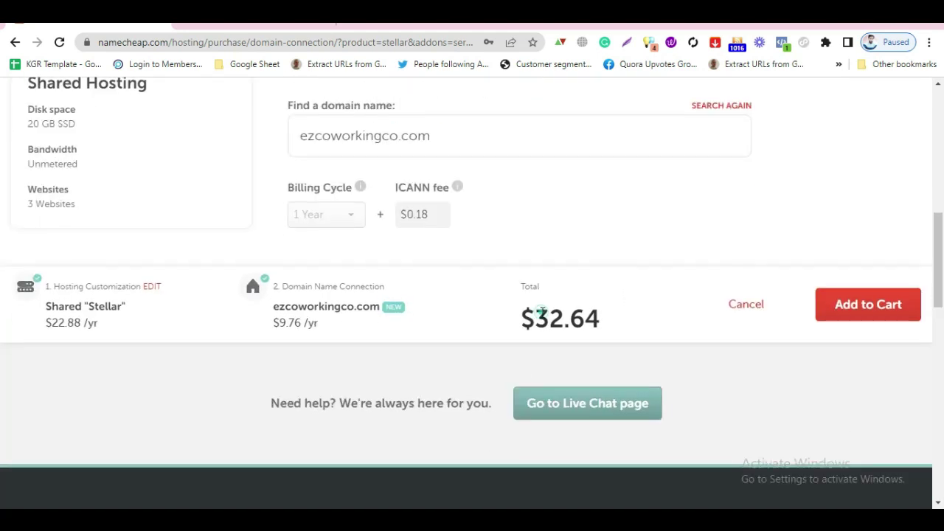
{"action": "double_click", "coordinate": [541, 312]}
Add the order to the cart, check the 3-year domain price ($37.54), then keep 1 year.
{"action": "left_click", "coordinate": [876, 303]}
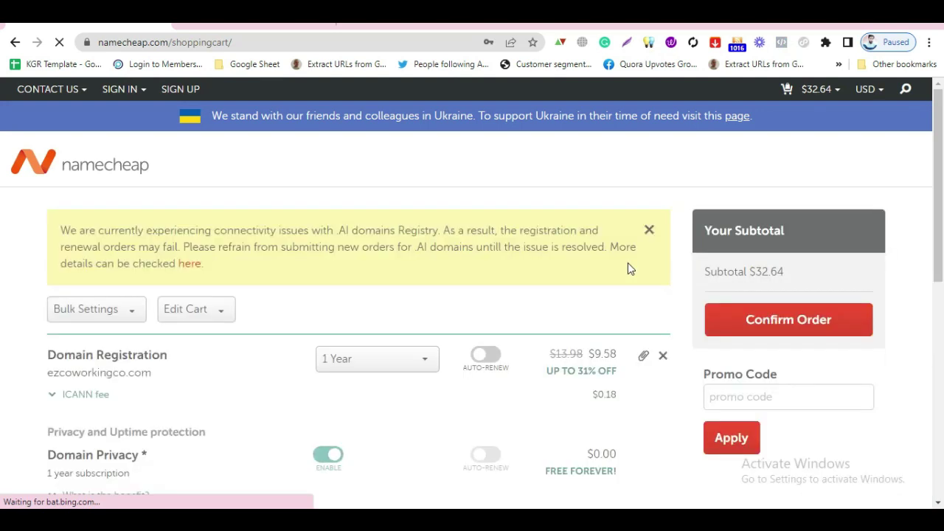
{"action": "scroll", "coordinate": [628, 263], "scroll_direction": "down", "scroll_amount": 1}
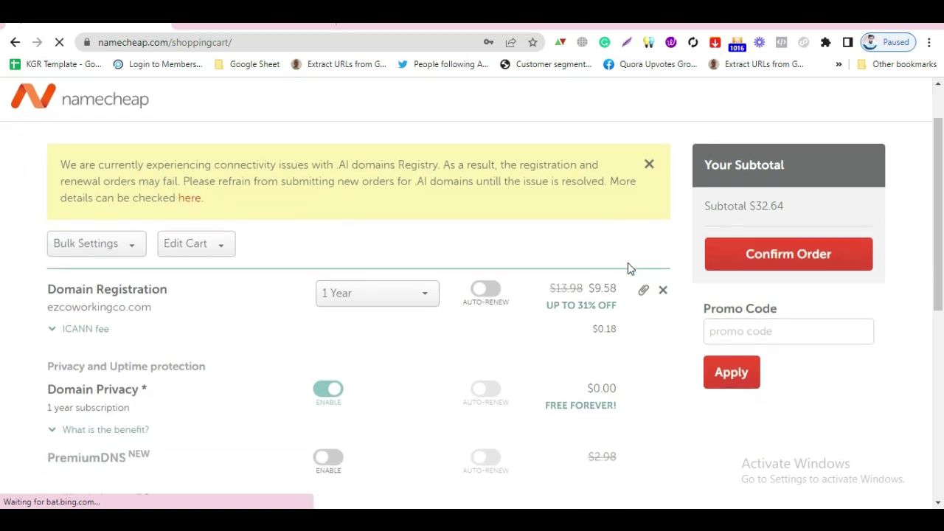
{"action": "scroll", "coordinate": [427, 163], "scroll_direction": "down", "scroll_amount": 2}
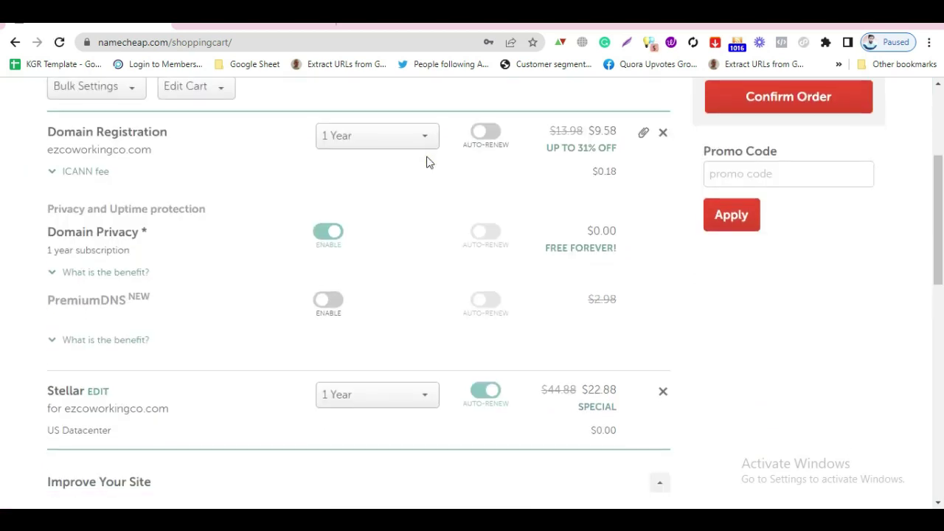
{"action": "left_click", "coordinate": [411, 129]}
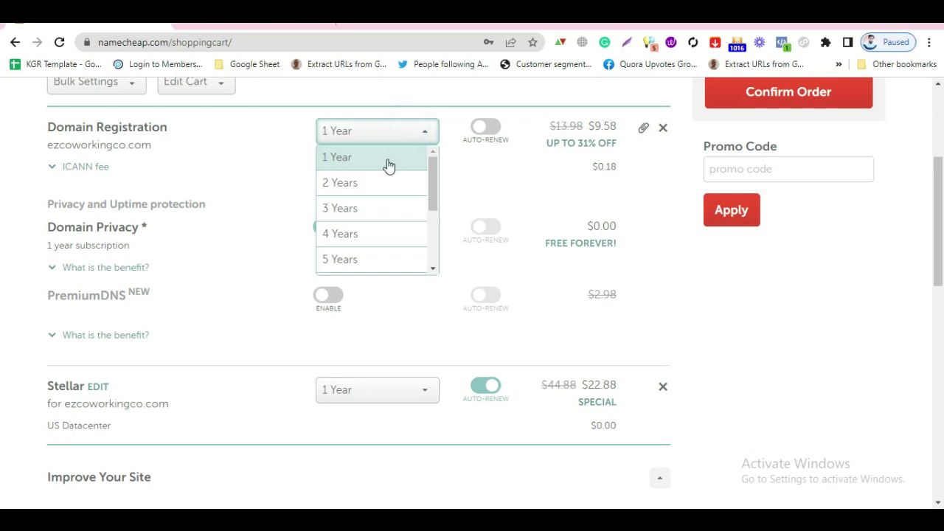
{"action": "left_click", "coordinate": [361, 208]}
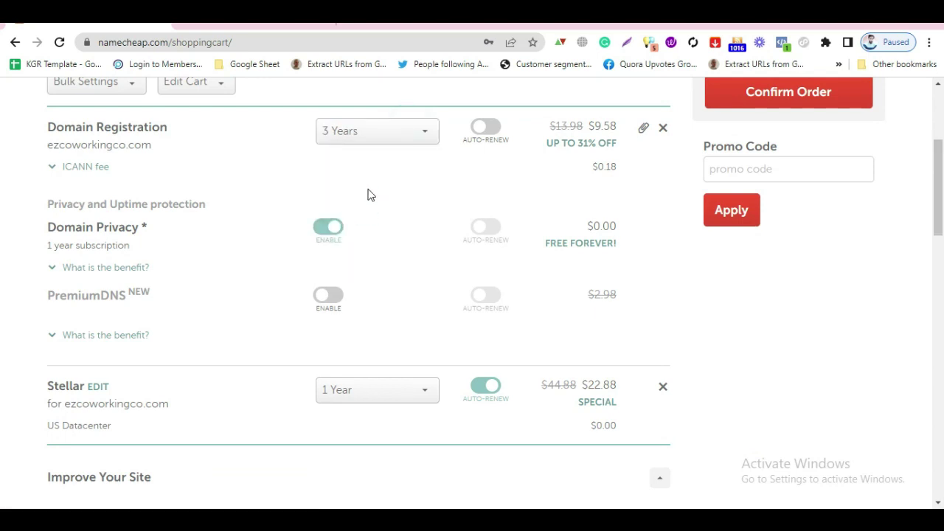
{"action": "left_click", "coordinate": [425, 138]}
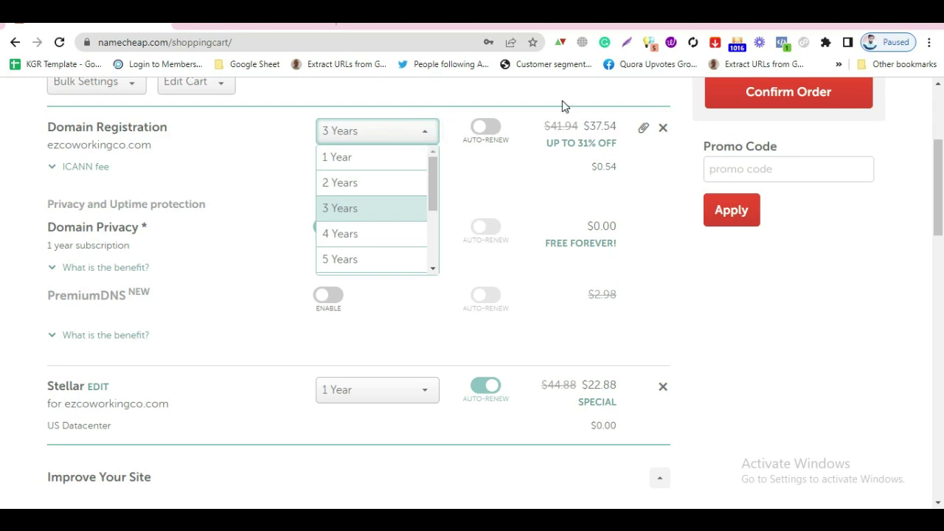
{"action": "double_click", "coordinate": [600, 127]}
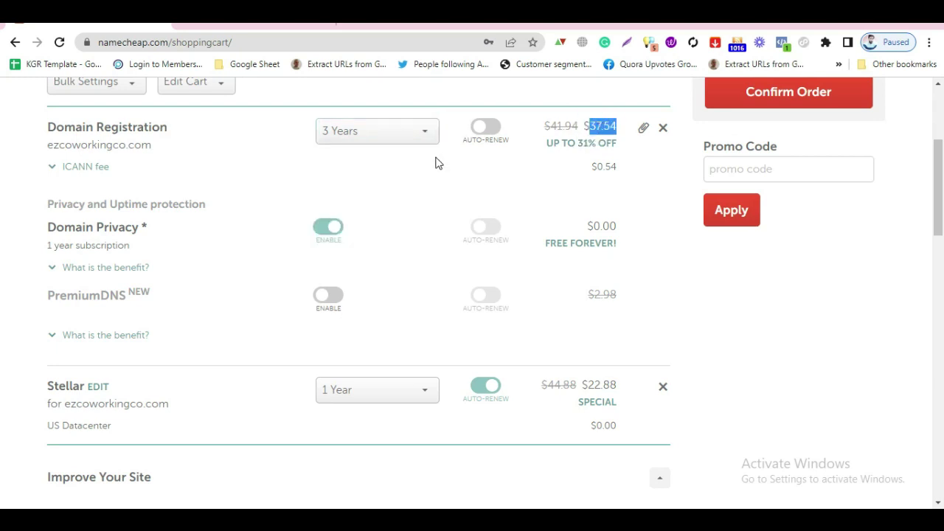
{"action": "left_click", "coordinate": [337, 140]}
{"action": "left_click", "coordinate": [337, 159]}
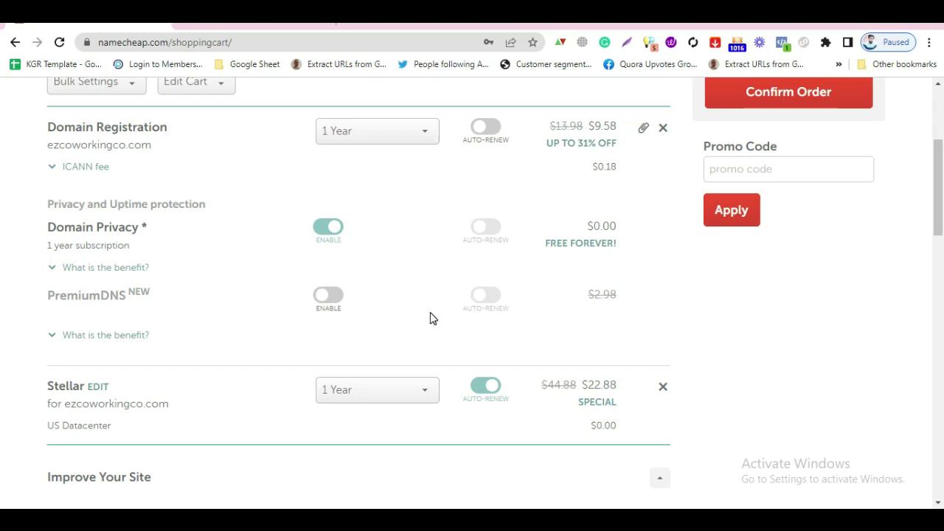
Review the SSL offer in the cart and place the caret in the Promo Code field.
{"action": "scroll", "coordinate": [433, 318], "scroll_direction": "down", "scroll_amount": 3}
{"action": "scroll", "coordinate": [433, 319], "scroll_direction": "down", "scroll_amount": 2}
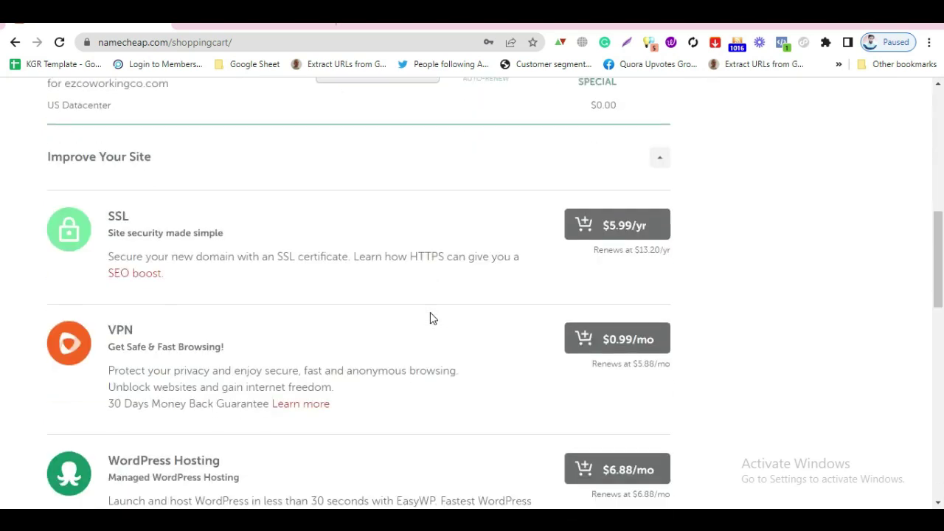
{"action": "double_click", "coordinate": [124, 222]}
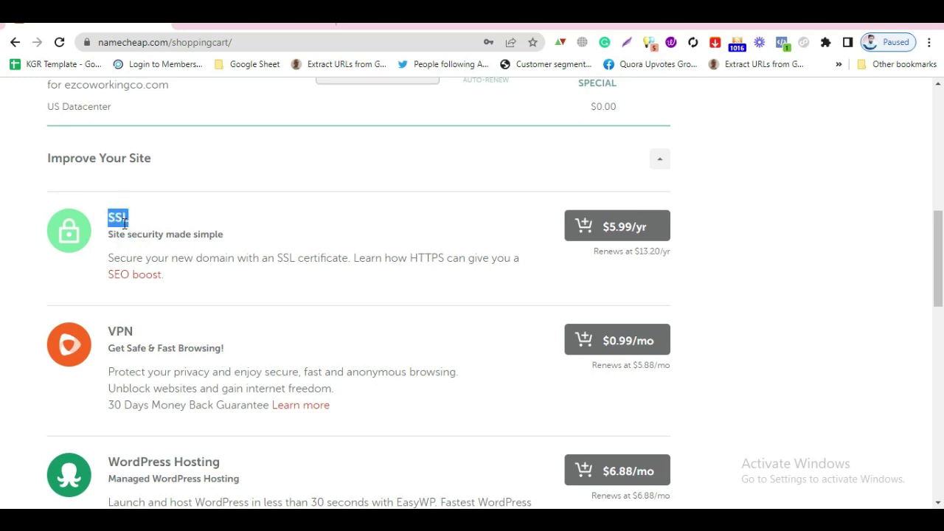
{"action": "scroll", "coordinate": [124, 285], "scroll_direction": "up", "scroll_amount": 5}
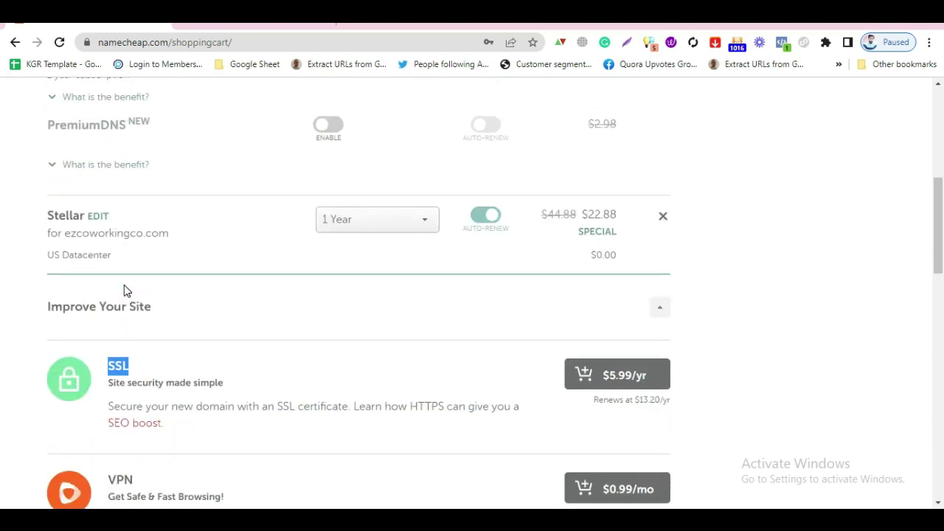
{"action": "scroll", "coordinate": [124, 286], "scroll_direction": "up", "scroll_amount": 2}
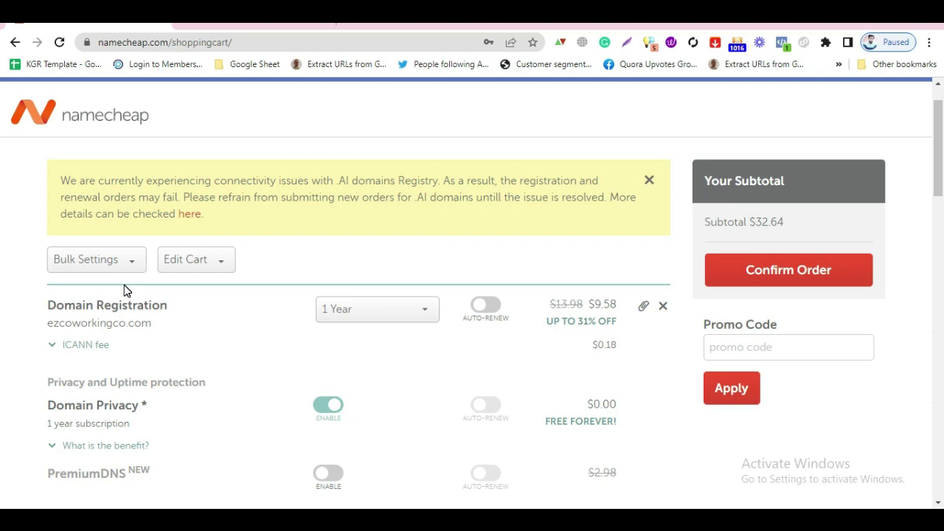
{"action": "scroll", "coordinate": [124, 284], "scroll_direction": "down", "scroll_amount": 1}
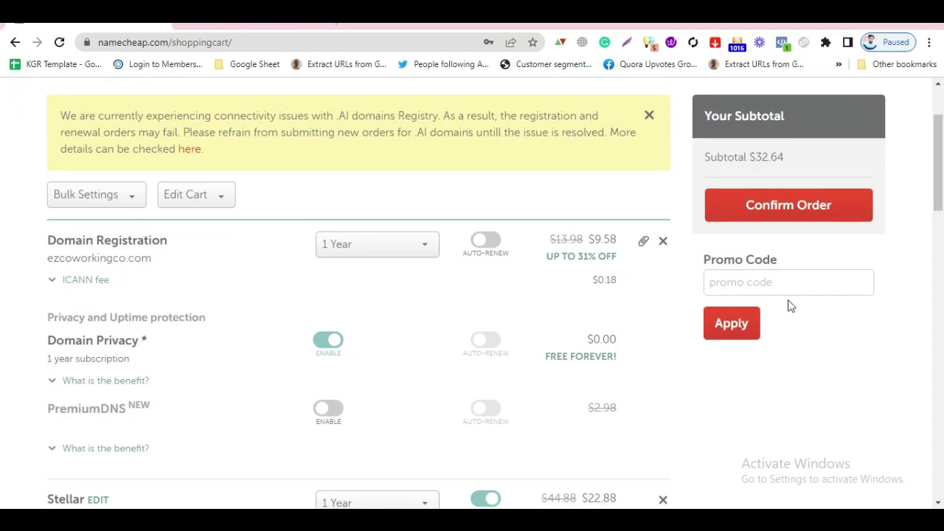
{"action": "left_click", "coordinate": [771, 283]}
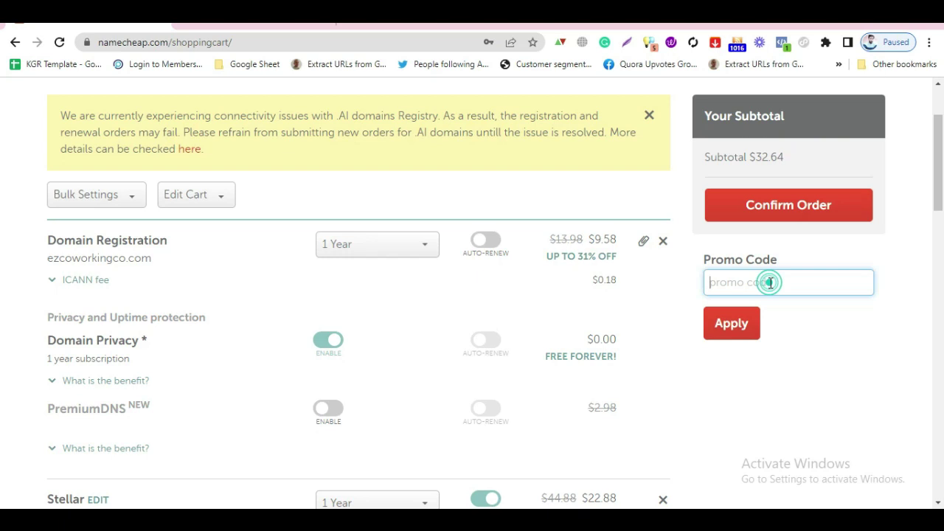
Load namecheap.com in a new browser tab.
{"action": "left_click", "coordinate": [350, 26]}
{"action": "type", "text": "nam"}
{"action": "key", "text": "Return"}
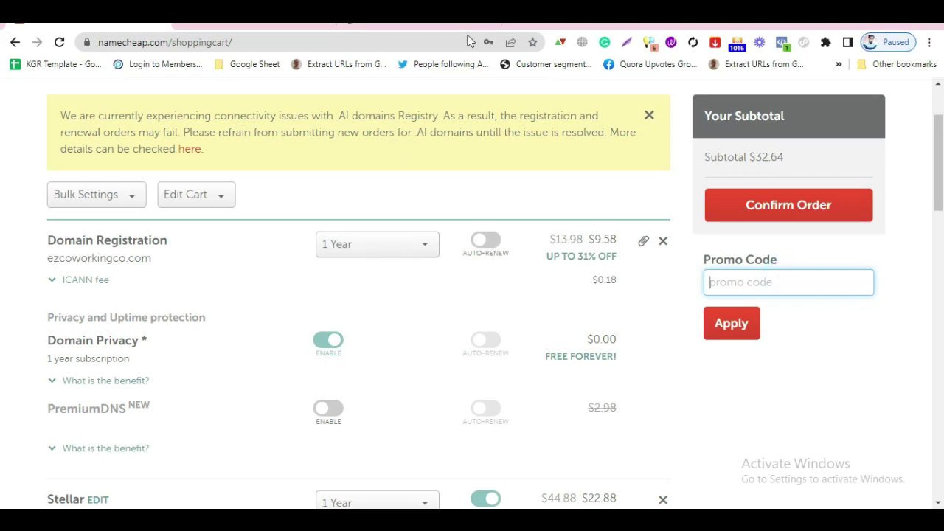
Search ezcoworkingco.com from the namecheap.com homepage tab, finding it at $9.58/yr.
{"action": "left_click", "coordinate": [390, 24]}
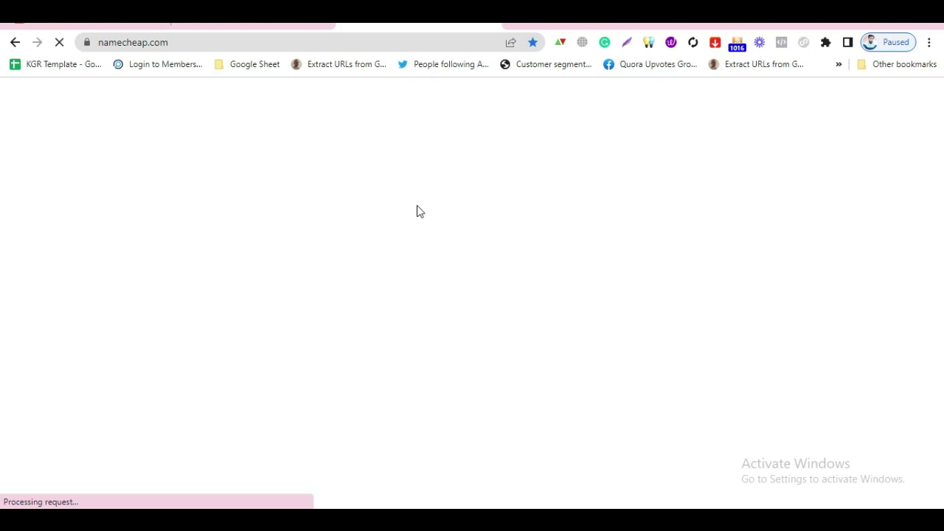
{"action": "scroll", "coordinate": [445, 359], "scroll_direction": "down", "scroll_amount": 4}
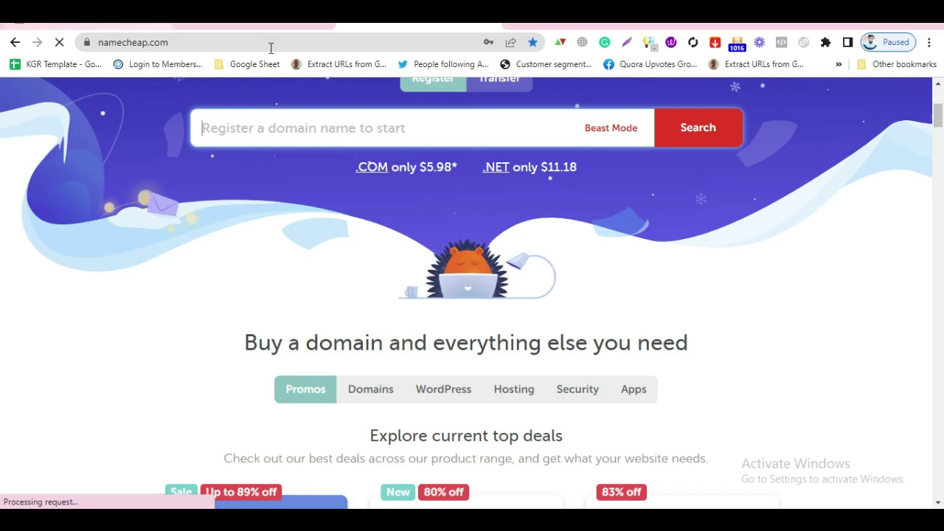
{"action": "scroll", "coordinate": [302, 149], "scroll_direction": "down", "scroll_amount": 2}
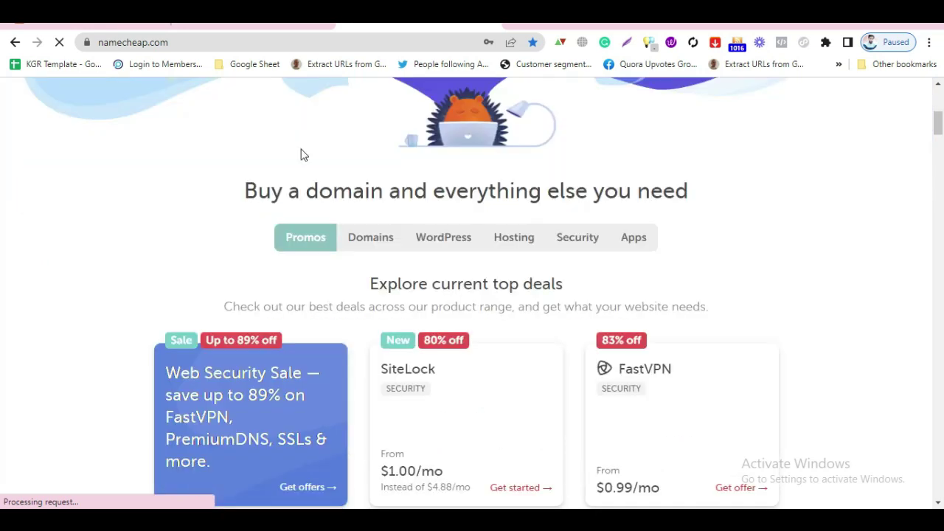
{"action": "scroll", "coordinate": [303, 155], "scroll_direction": "down", "scroll_amount": 3}
{"action": "scroll", "coordinate": [301, 150], "scroll_direction": "down", "scroll_amount": 4}
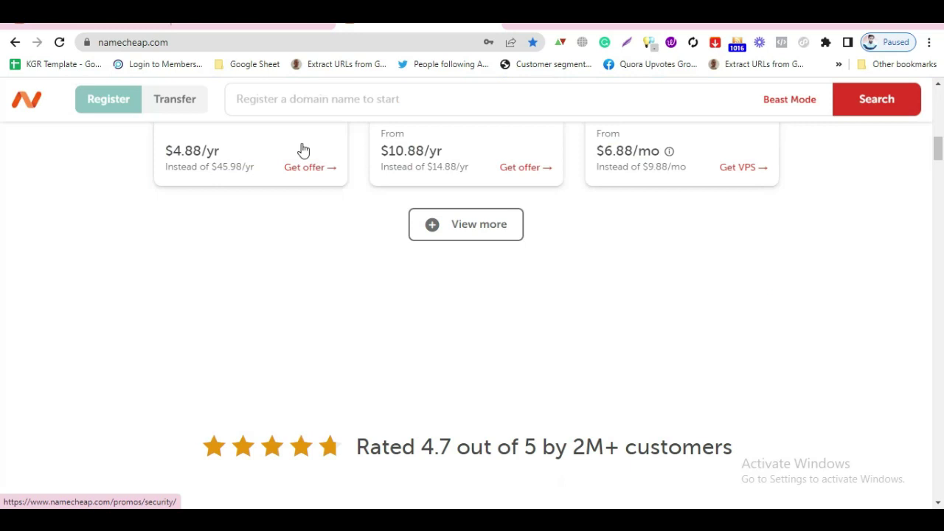
{"action": "scroll", "coordinate": [302, 149], "scroll_direction": "up", "scroll_amount": 10}
{"action": "scroll", "coordinate": [302, 149], "scroll_direction": "down", "scroll_amount": 2}
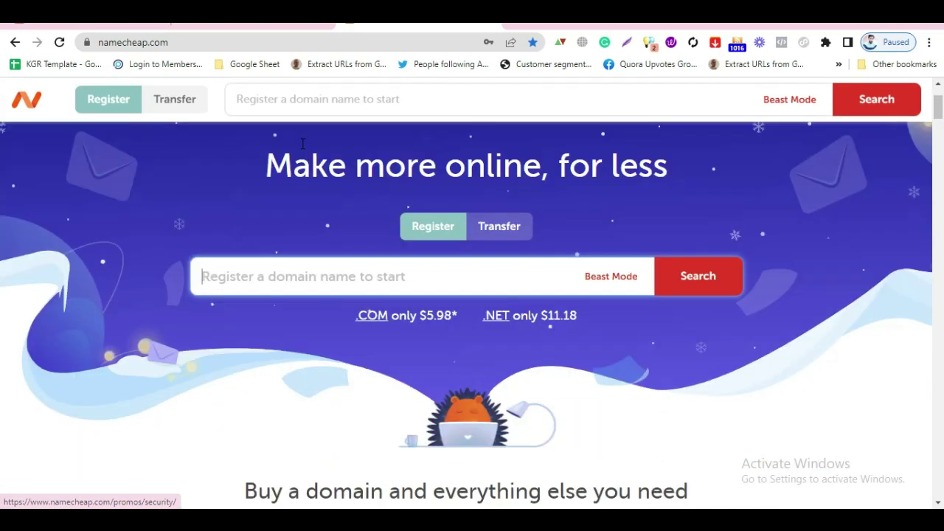
{"action": "left_click", "coordinate": [332, 259]}
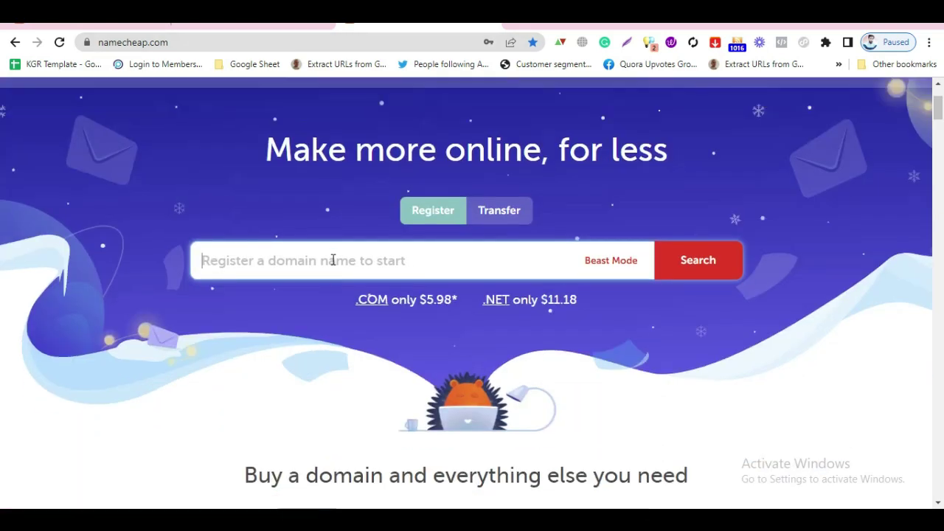
{"action": "type", "text": "e"}
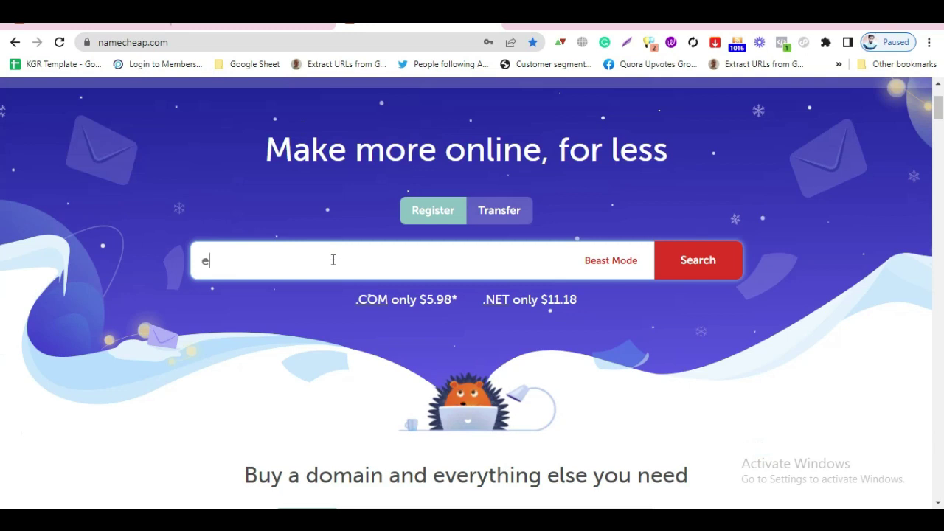
{"action": "type", "text": "zcor"}
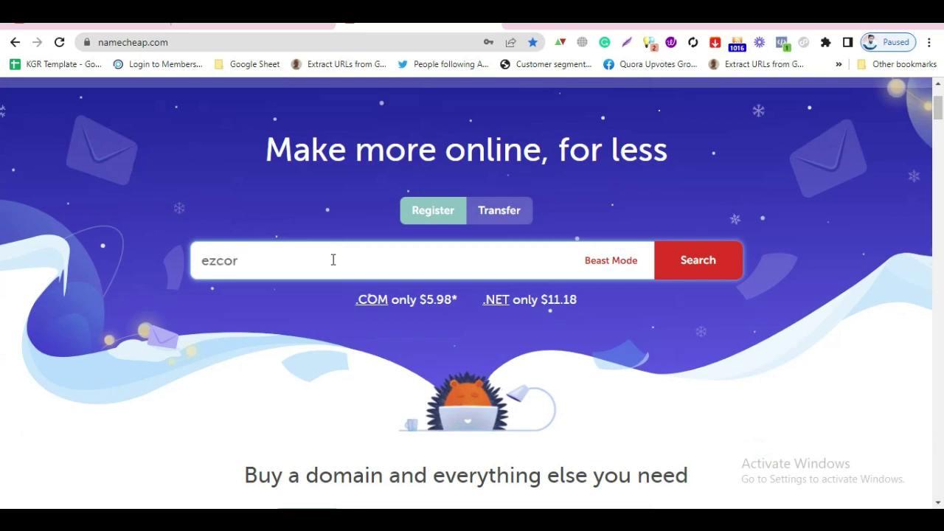
{"action": "type", "text": "wpr"}
{"action": "key", "text": "BackSpace"}
{"action": "key", "text": "BackSpace"}
{"action": "type", "text": "orkingco"}
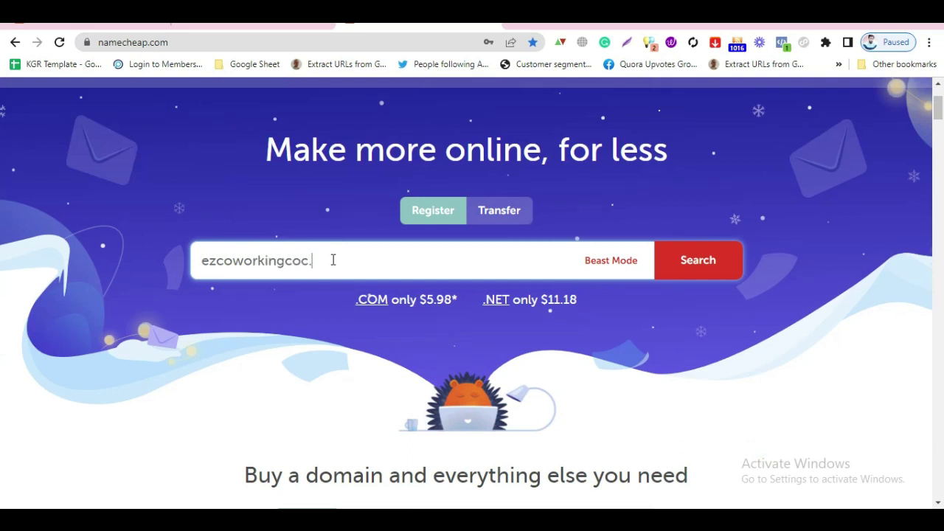
{"action": "type", "text": ".com"}
{"action": "left_click", "coordinate": [710, 259]}
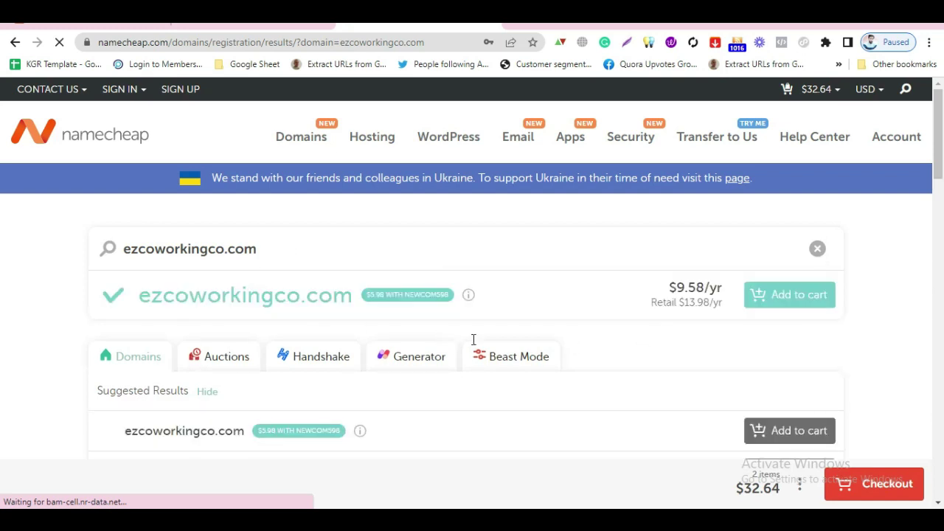
Copy NEWCOM598 from the promo badge, paste it into the cart's Promo Code, and apply it.
{"action": "triple_click", "coordinate": [423, 294]}
{"action": "double_click", "coordinate": [424, 294]}
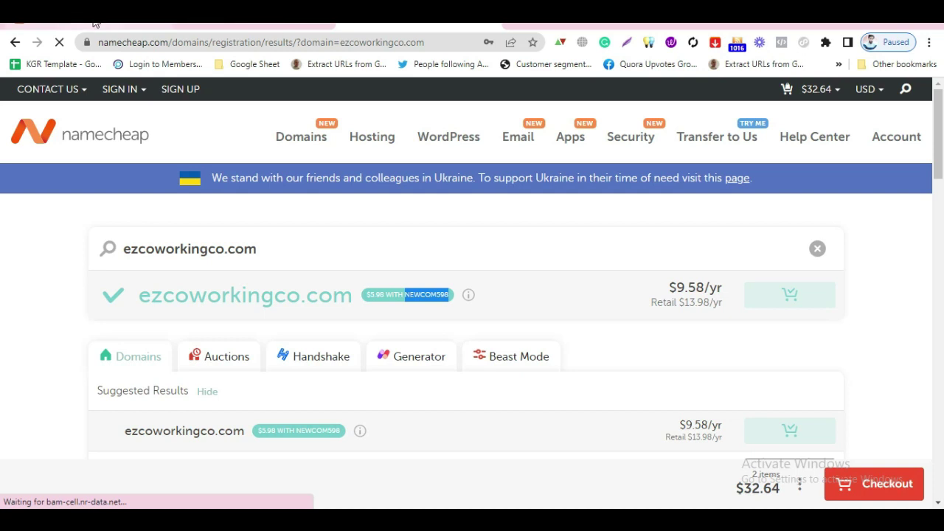
{"action": "type", "text": "NEWCOM598"}
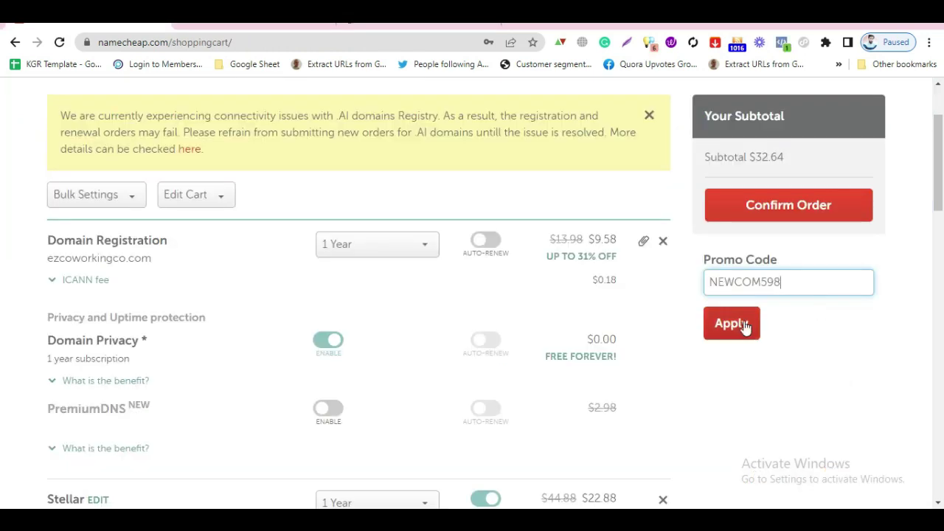
{"action": "left_click", "coordinate": [716, 331]}
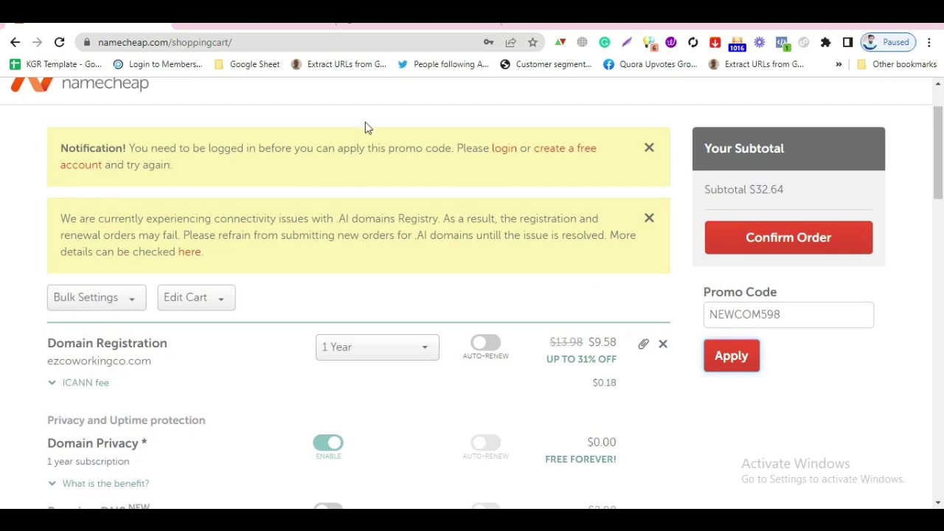
Follow the login-required notice to the Sign In form, then go to the Sign Up page.
{"action": "triple_click", "coordinate": [367, 148]}
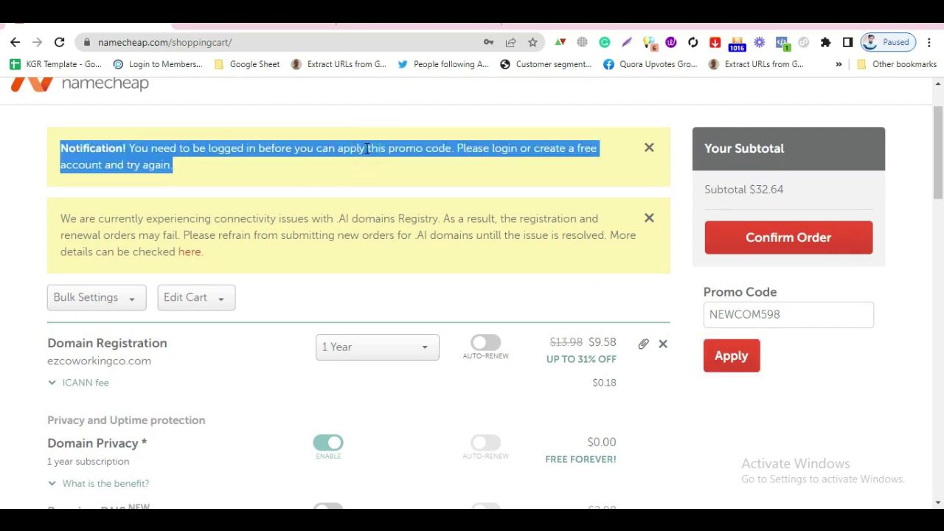
{"action": "scroll", "coordinate": [453, 187], "scroll_direction": "up", "scroll_amount": 2}
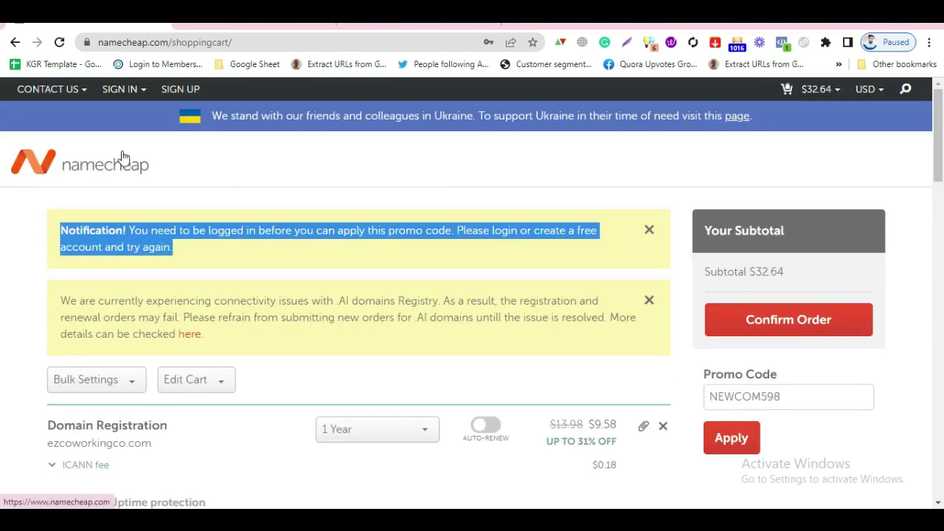
{"action": "left_click", "coordinate": [120, 89]}
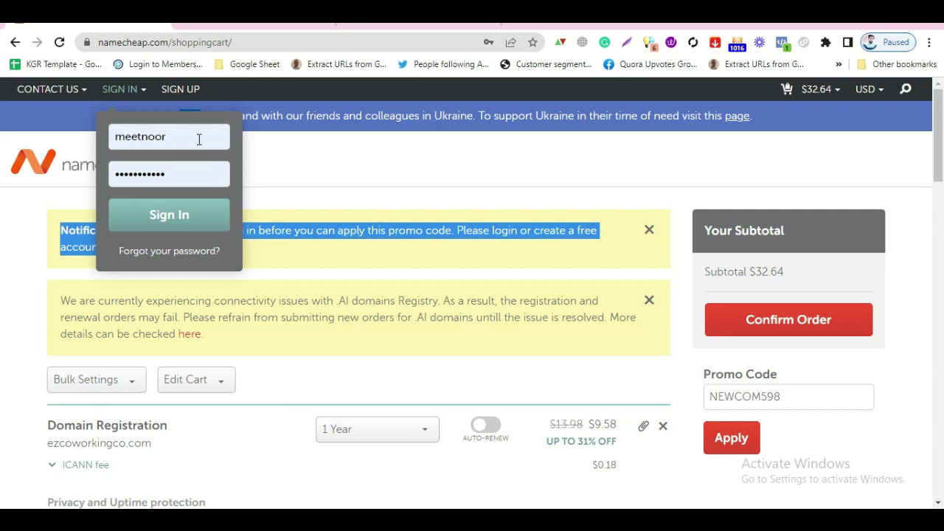
{"action": "left_click", "coordinate": [174, 90]}
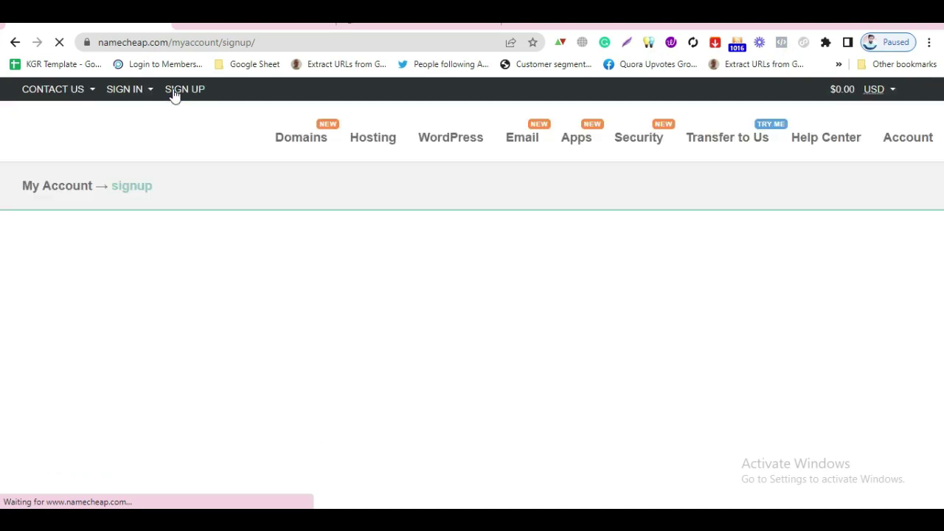
Enter the new account's username in the Username field.
{"action": "scroll", "coordinate": [450, 325], "scroll_direction": "down", "scroll_amount": 1}
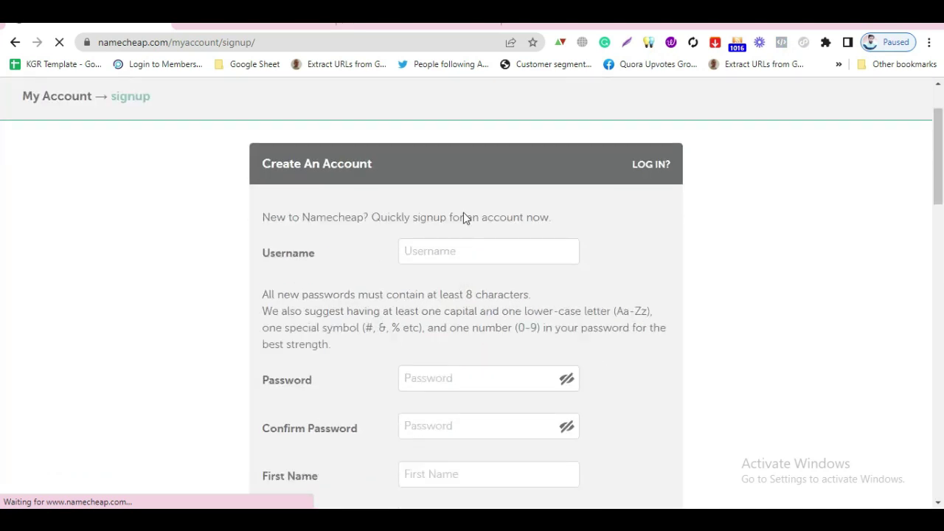
{"action": "left_click", "coordinate": [472, 251]}
{"action": "type", "text": "m"}
{"action": "left_click", "coordinate": [449, 252]}
{"action": "type", "text": "eeetxnoor"}
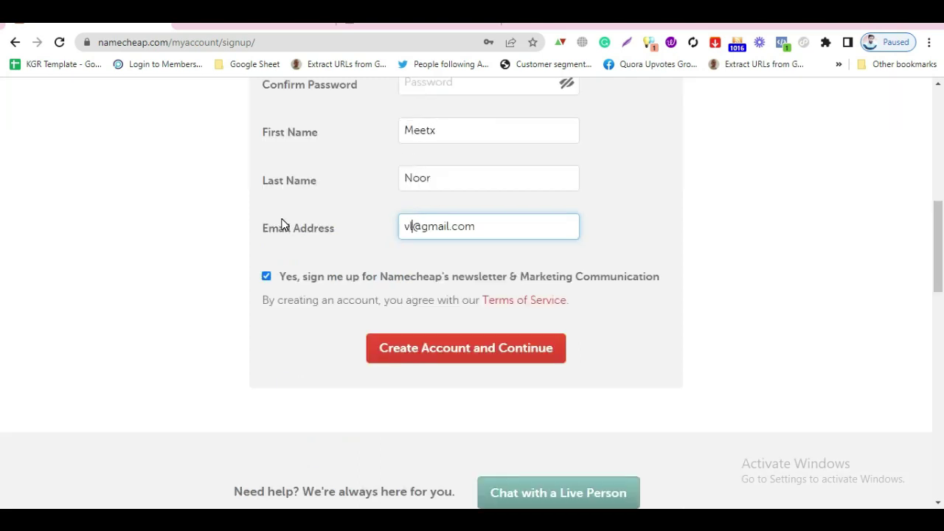
{"action": "type", "text": "ogging"}
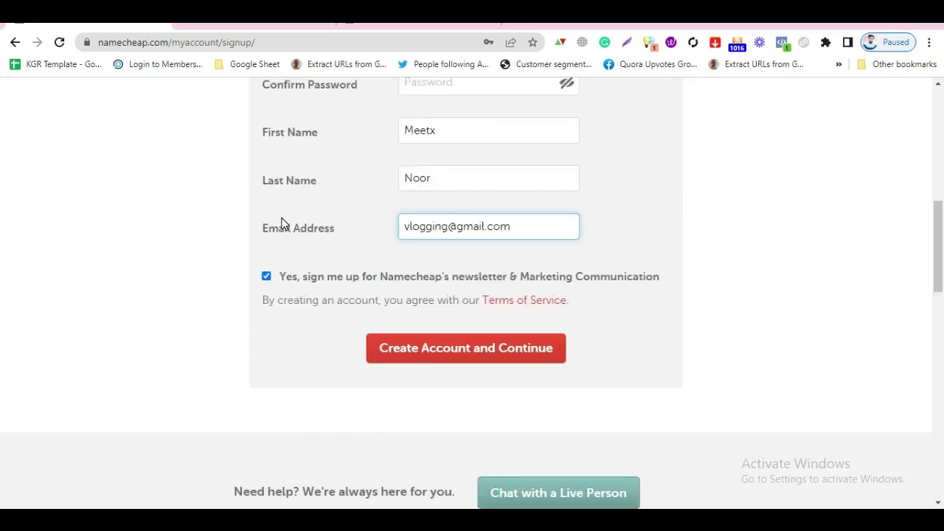
{"action": "type", "text": "pak"}
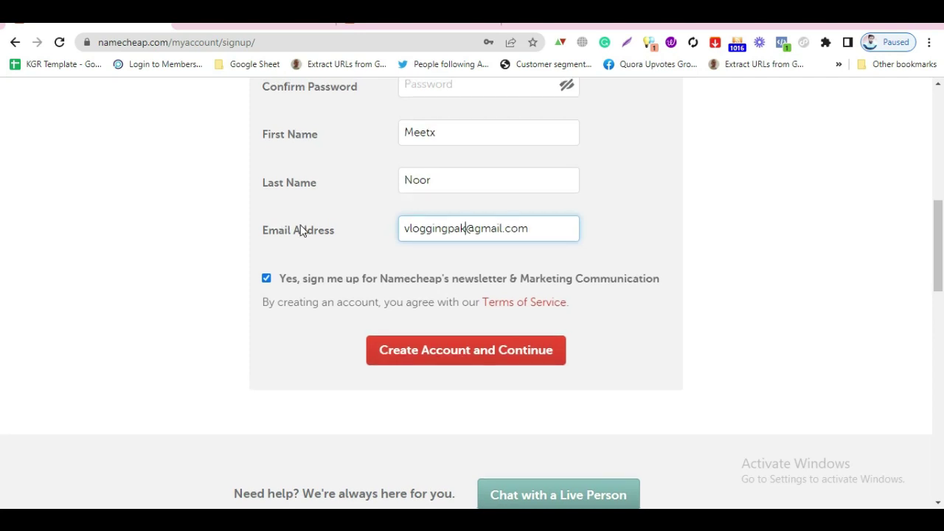
{"action": "scroll", "coordinate": [413, 184], "scroll_direction": "up", "scroll_amount": 1}
{"action": "scroll", "coordinate": [449, 149], "scroll_direction": "up", "scroll_amount": 2}
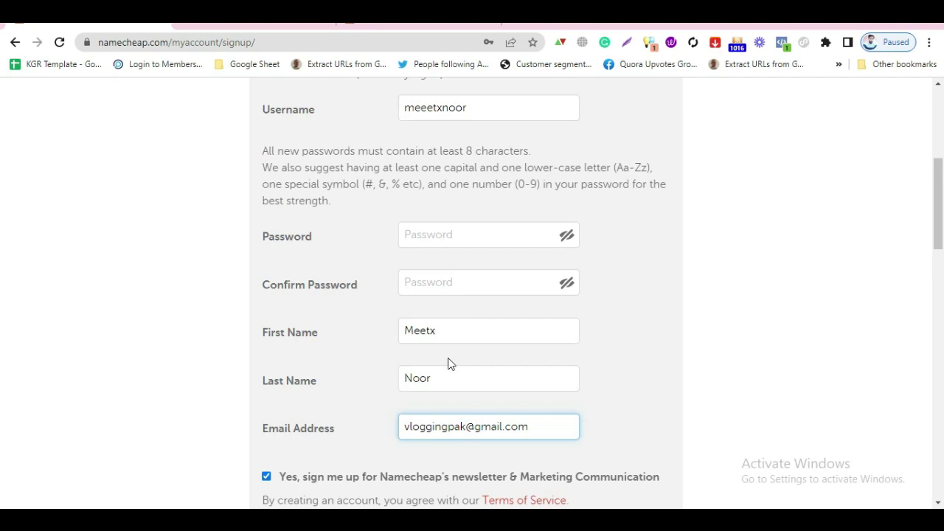
Type the account password, reveal it in plain text, and copy it.
{"action": "left_click", "coordinate": [465, 232]}
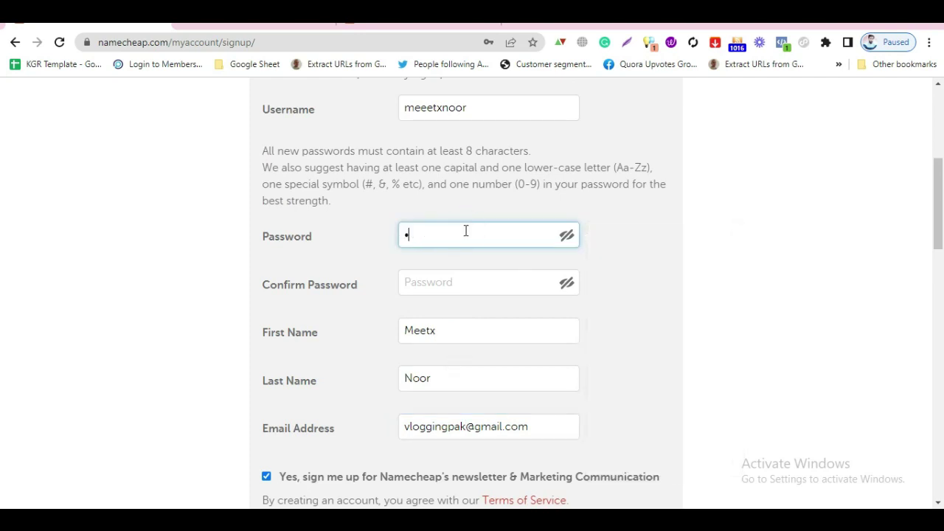
{"action": "key", "text": "BackSpace"}
{"action": "left_click", "coordinate": [563, 236]}
{"action": "left_click", "coordinate": [484, 232]}
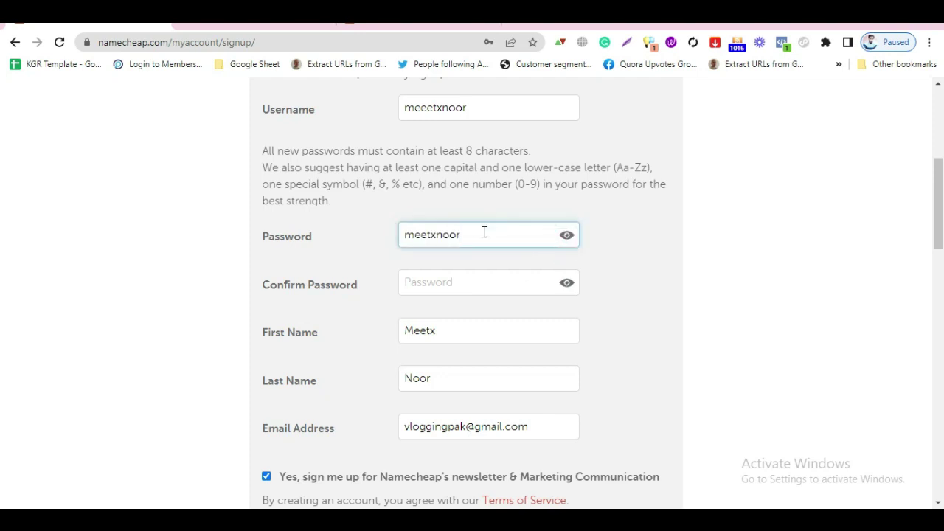
{"action": "triple_click", "coordinate": [484, 235]}
{"action": "key", "text": "ctrl+c"}
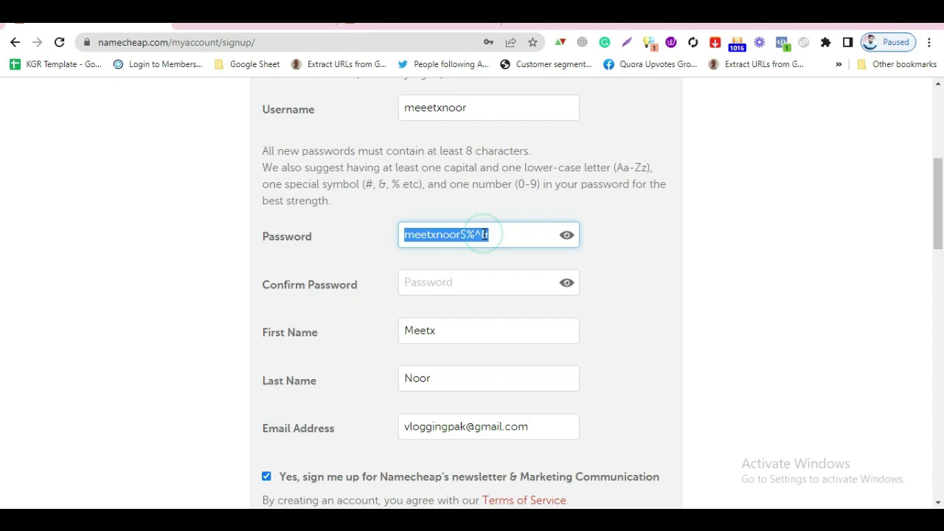
Paste the same password into Confirm Password and submit Create Account and Continue.
{"action": "left_click", "coordinate": [460, 286]}
{"action": "key", "text": "ctrl+v"}
{"action": "key", "text": "Return"}
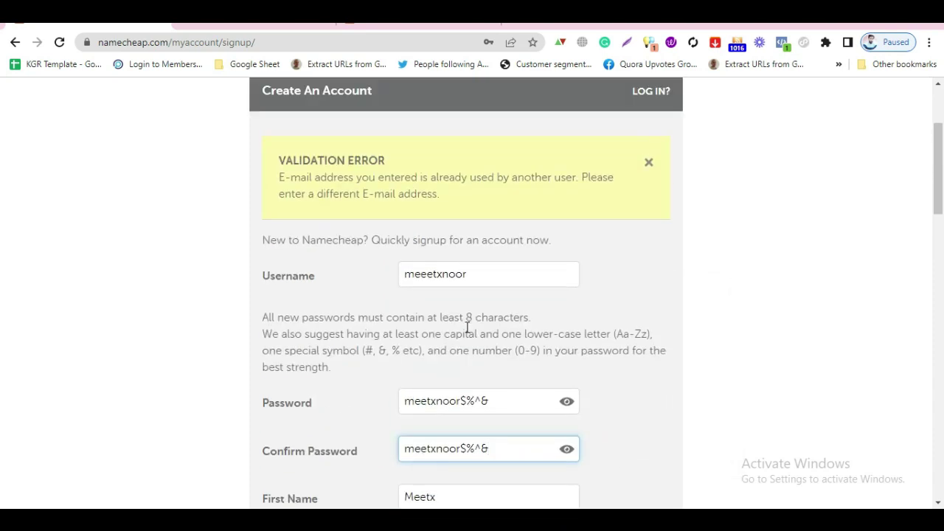
{"action": "scroll", "coordinate": [466, 332], "scroll_direction": "down", "scroll_amount": 5}
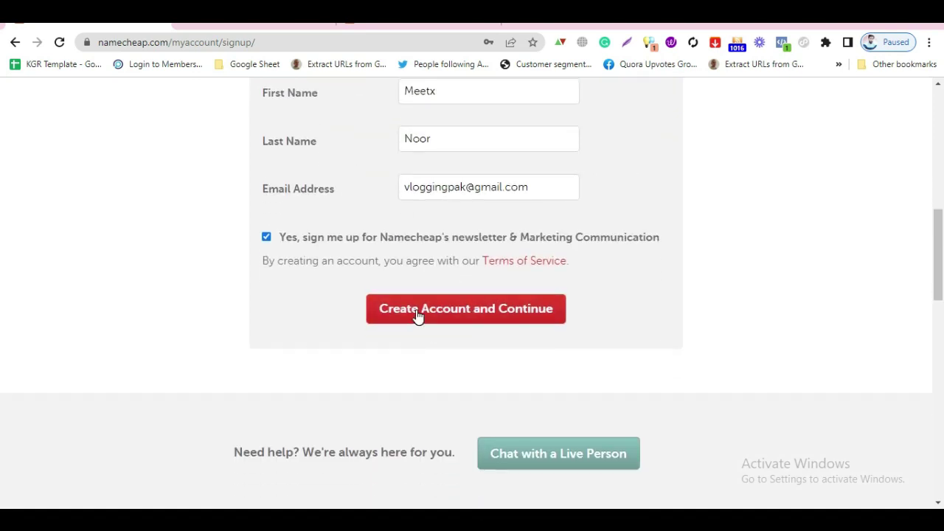
{"action": "left_click", "coordinate": [417, 315]}
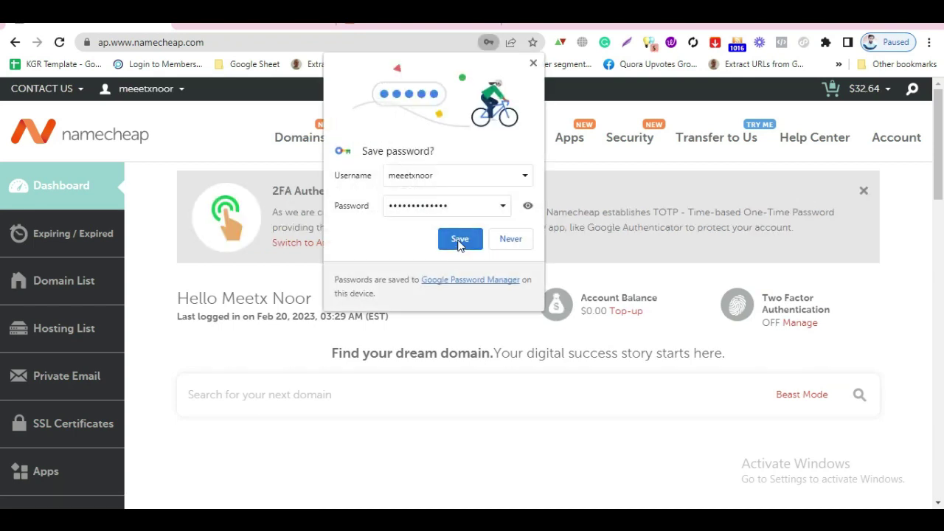
Save the new login in Chrome and open View Cart from the header cart icon.
{"action": "left_click", "coordinate": [460, 240]}
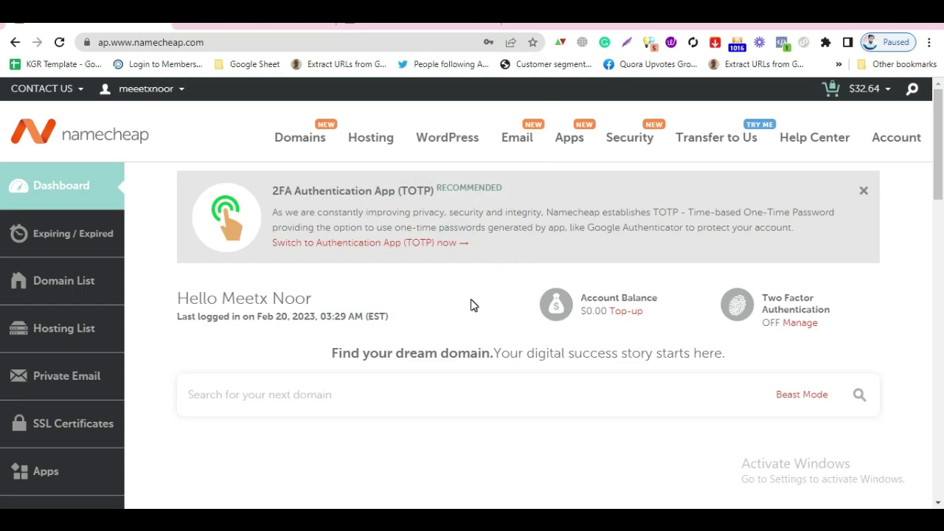
{"action": "scroll", "coordinate": [472, 303], "scroll_direction": "down", "scroll_amount": 3}
{"action": "scroll", "coordinate": [472, 302], "scroll_direction": "up", "scroll_amount": 3}
{"action": "mouse_move", "coordinate": [873, 90]}
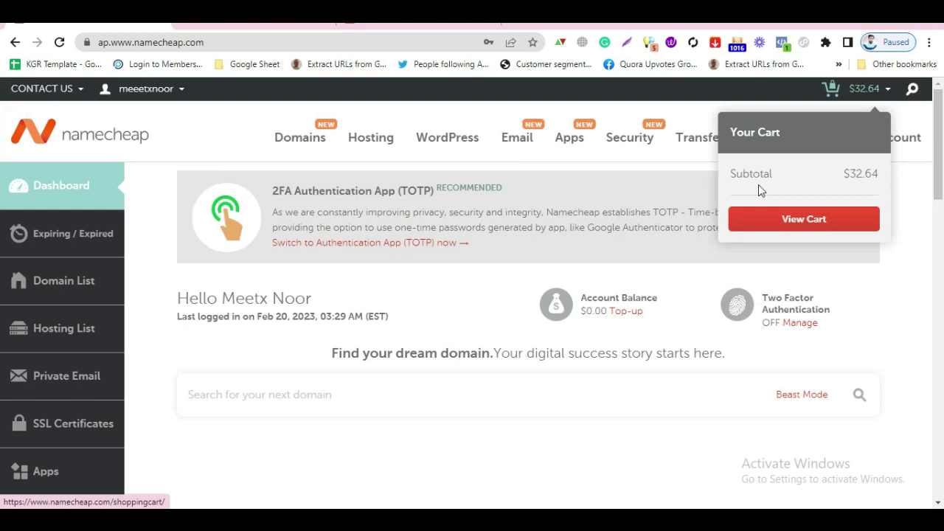
{"action": "left_click", "coordinate": [767, 216]}
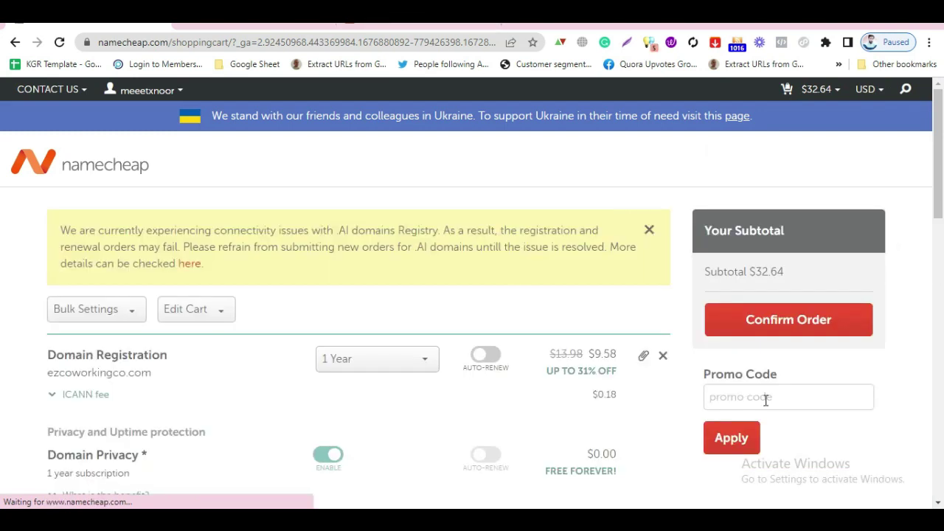
Paste the NEWCOM598 code into the cart's Promo Code box and apply it.
{"action": "left_click", "coordinate": [766, 400]}
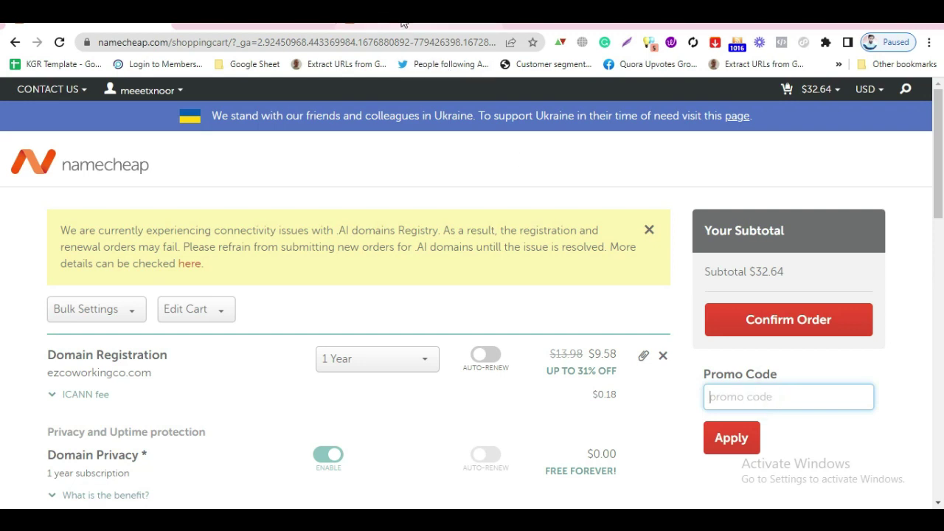
{"action": "left_click", "coordinate": [369, 26]}
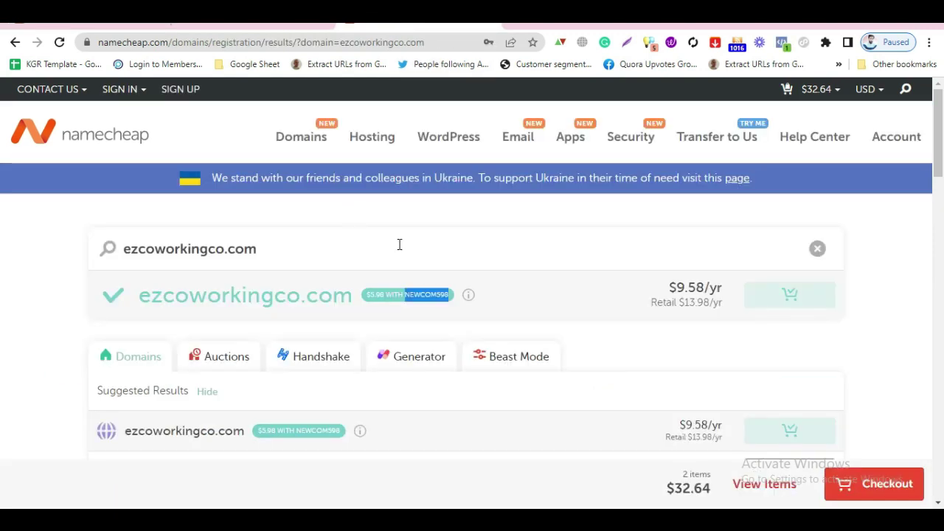
{"action": "left_click", "coordinate": [89, 26]}
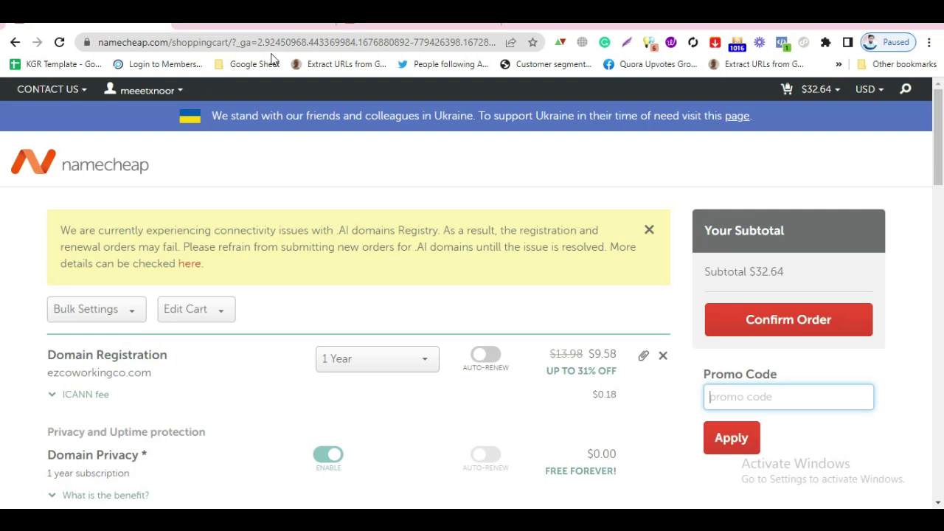
{"action": "type", "text": "NEWCOM598"}
{"action": "left_click", "coordinate": [745, 440]}
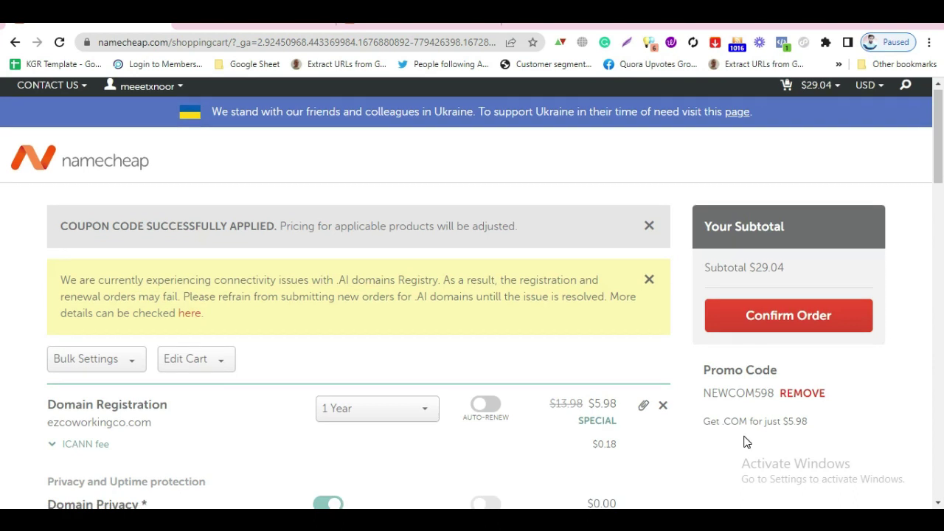
Verify the coupon confirmation, the $5.98 domain price, and the $29.04 subtotal.
{"action": "scroll", "coordinate": [745, 441], "scroll_direction": "down", "scroll_amount": 1}
{"action": "triple_click", "coordinate": [322, 194]}
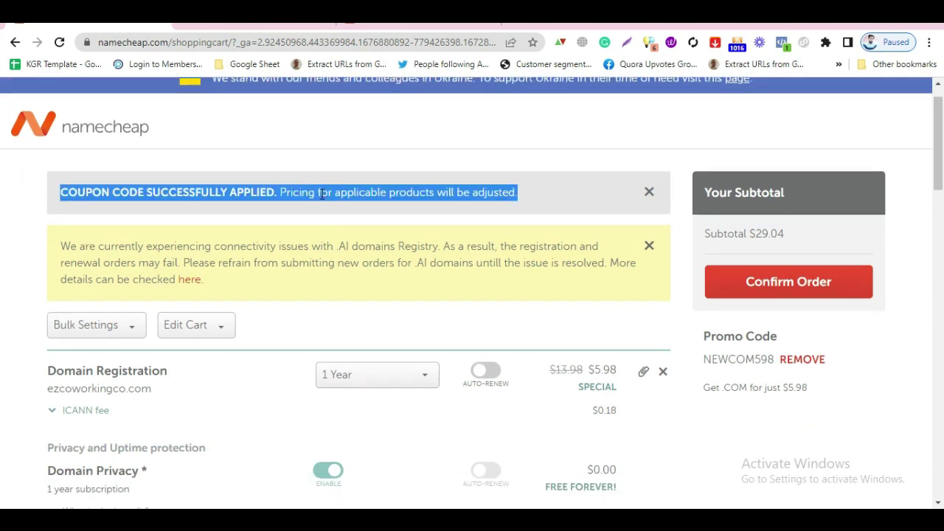
{"action": "scroll", "coordinate": [324, 200], "scroll_direction": "down", "scroll_amount": 3}
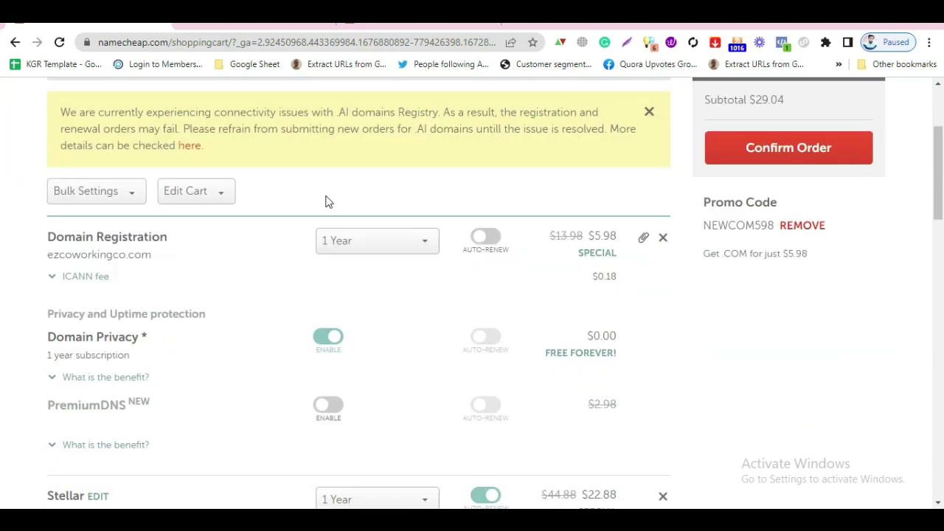
{"action": "double_click", "coordinate": [609, 236]}
{"action": "scroll", "coordinate": [610, 235], "scroll_direction": "up", "scroll_amount": 3}
{"action": "scroll", "coordinate": [611, 234], "scroll_direction": "down", "scroll_amount": 2}
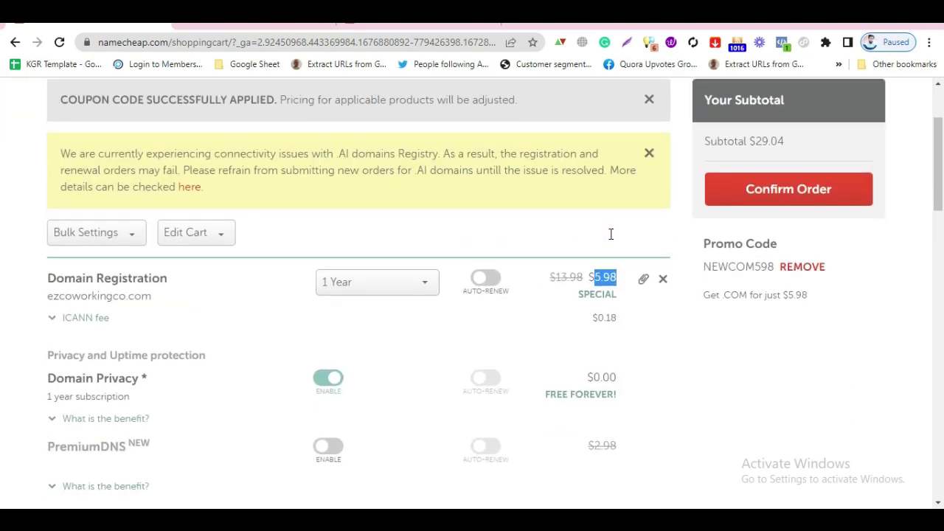
{"action": "scroll", "coordinate": [611, 235], "scroll_direction": "down", "scroll_amount": 5}
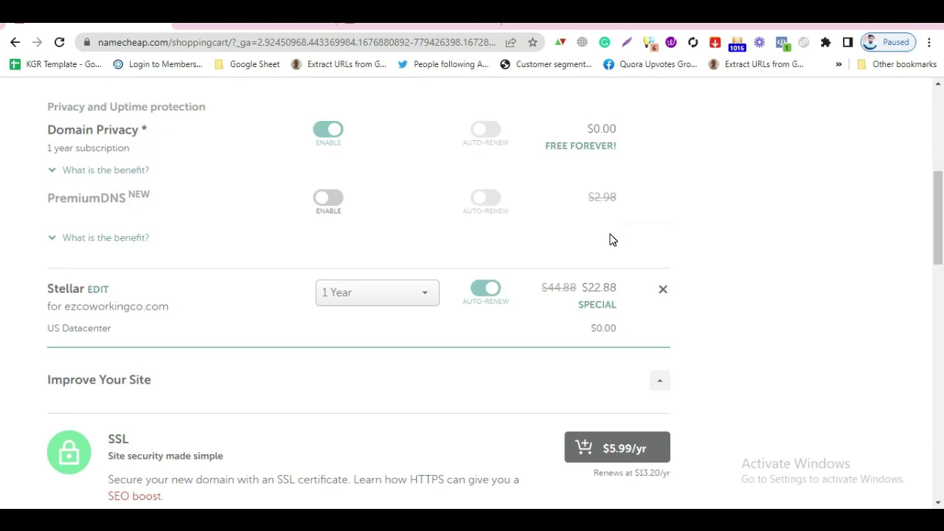
{"action": "scroll", "coordinate": [611, 240], "scroll_direction": "up", "scroll_amount": 5}
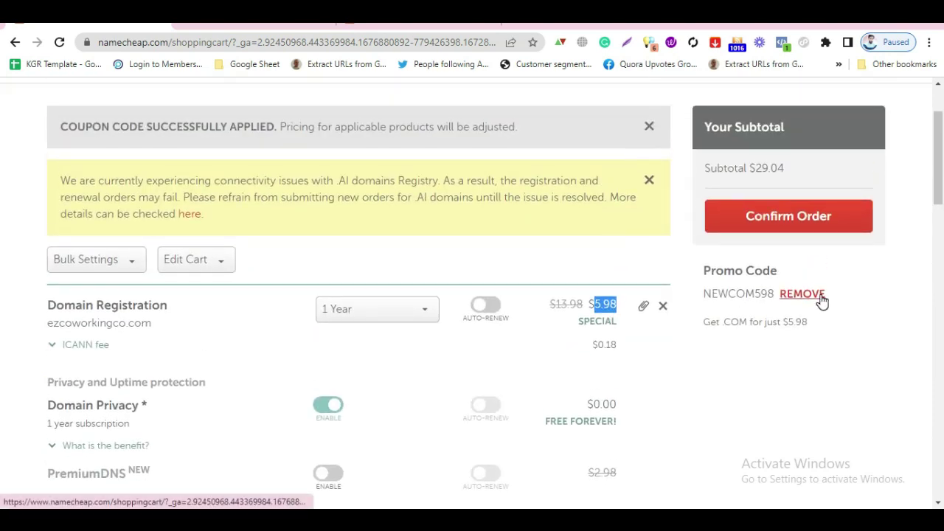
Search Google in a new tab for 'namecheap promo code 2023'.
{"action": "left_click", "coordinate": [520, 22]}
{"action": "type", "text": "namecheap "}
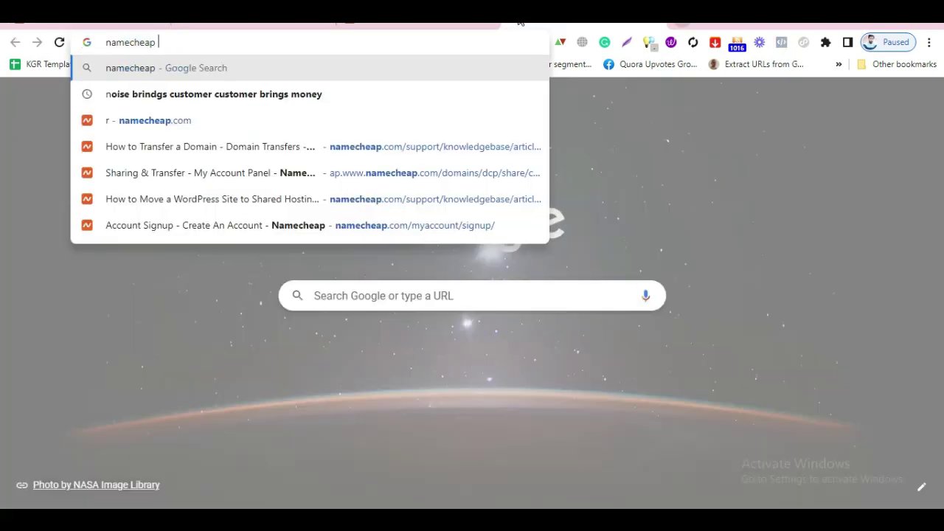
{"action": "type", "text": "promo co"}
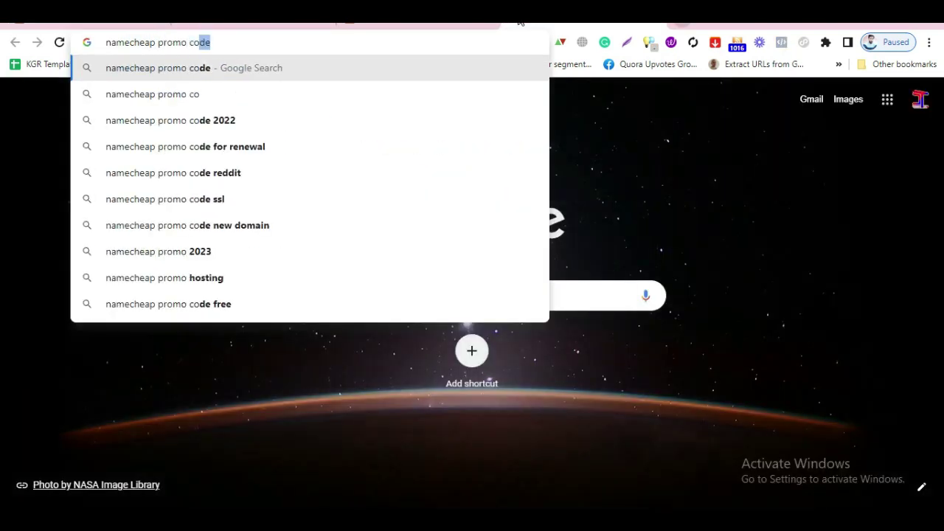
{"action": "type", "text": "de 2023"}
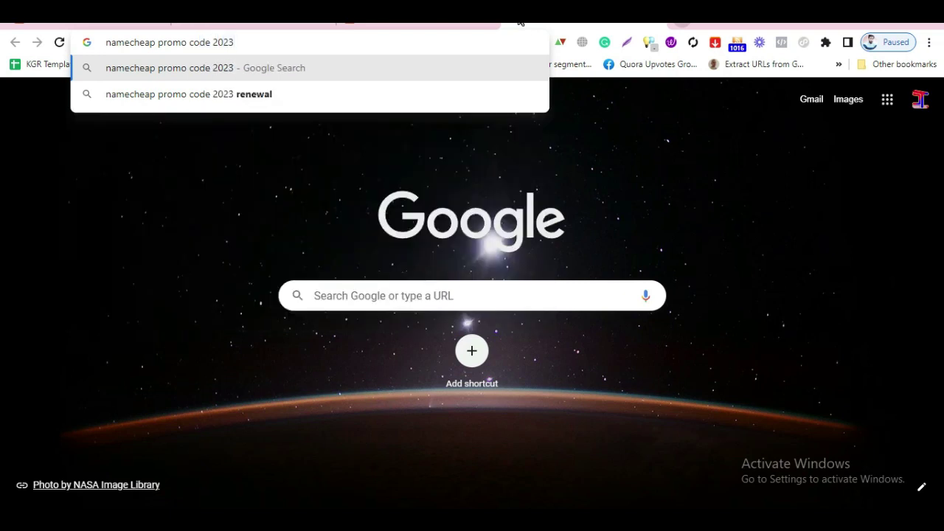
{"action": "key", "text": "Return"}
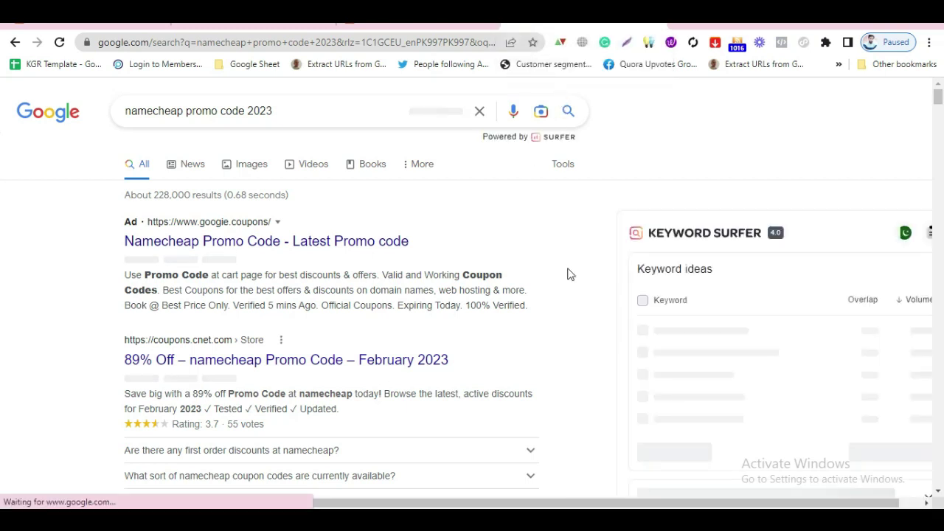
Browse the promo code results, opening the couponfollow and CNET Namecheap coupon pages.
{"action": "scroll", "coordinate": [571, 288], "scroll_direction": "down", "scroll_amount": 1}
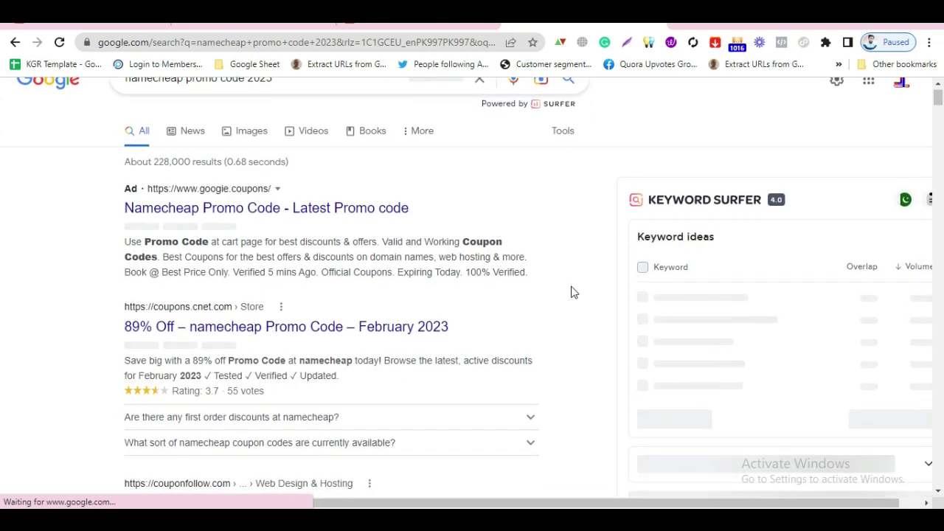
{"action": "scroll", "coordinate": [413, 411], "scroll_direction": "down", "scroll_amount": 2}
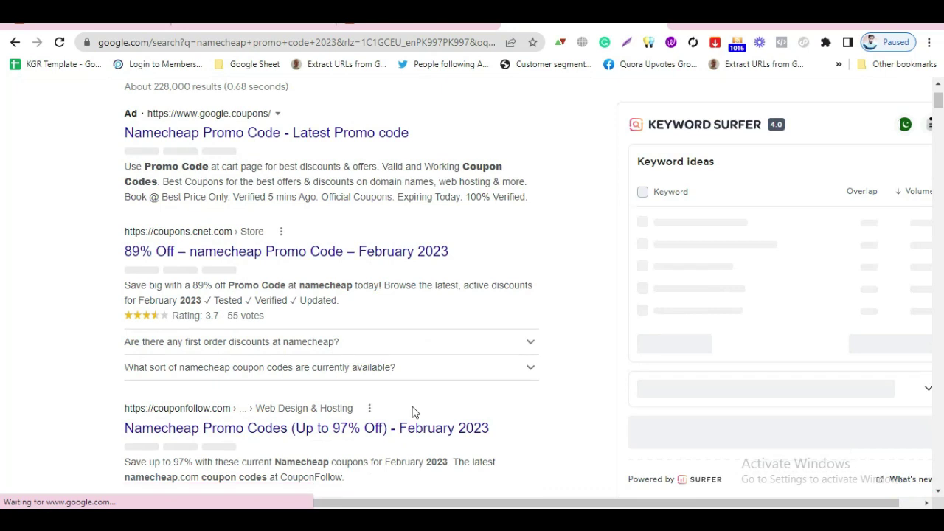
{"action": "scroll", "coordinate": [413, 408], "scroll_direction": "down", "scroll_amount": 3}
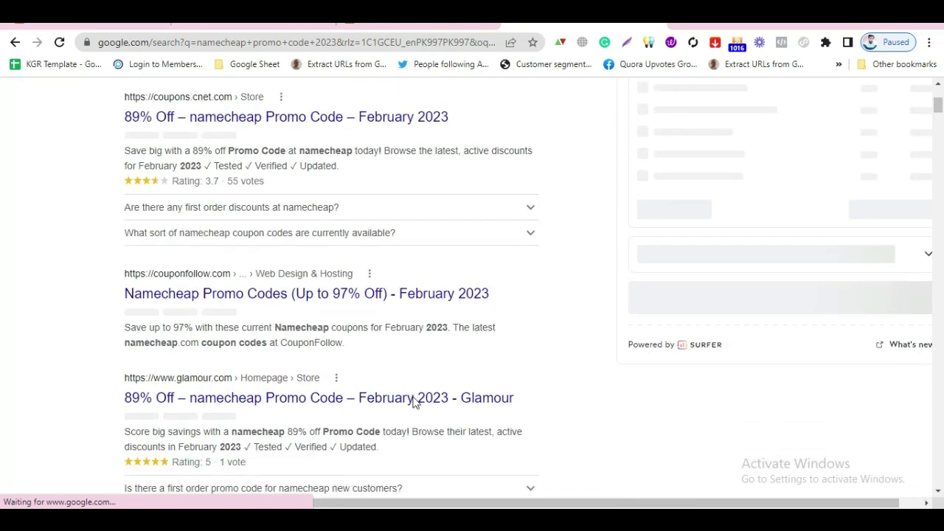
{"action": "scroll", "coordinate": [413, 402], "scroll_direction": "up", "scroll_amount": 3}
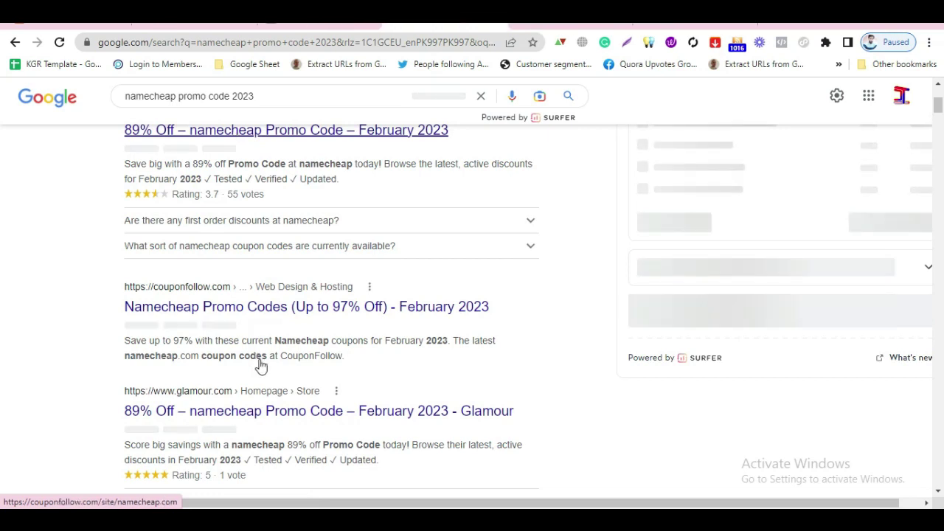
{"action": "left_click", "coordinate": [260, 318]}
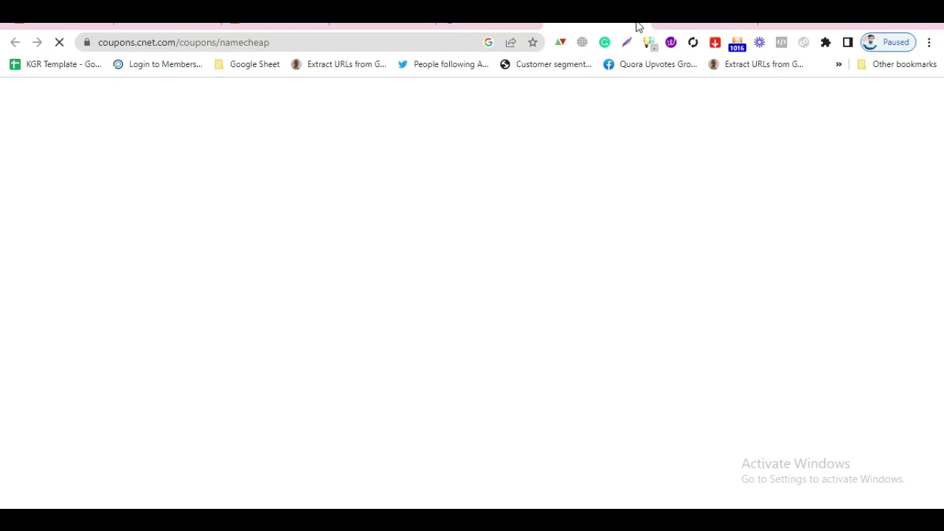
{"action": "left_click", "coordinate": [568, 25]}
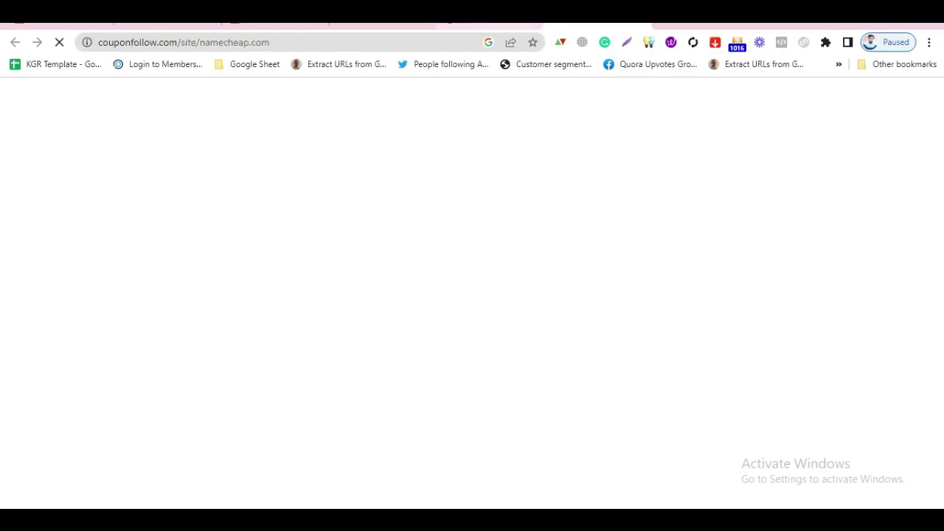
{"action": "left_click", "coordinate": [516, 22]}
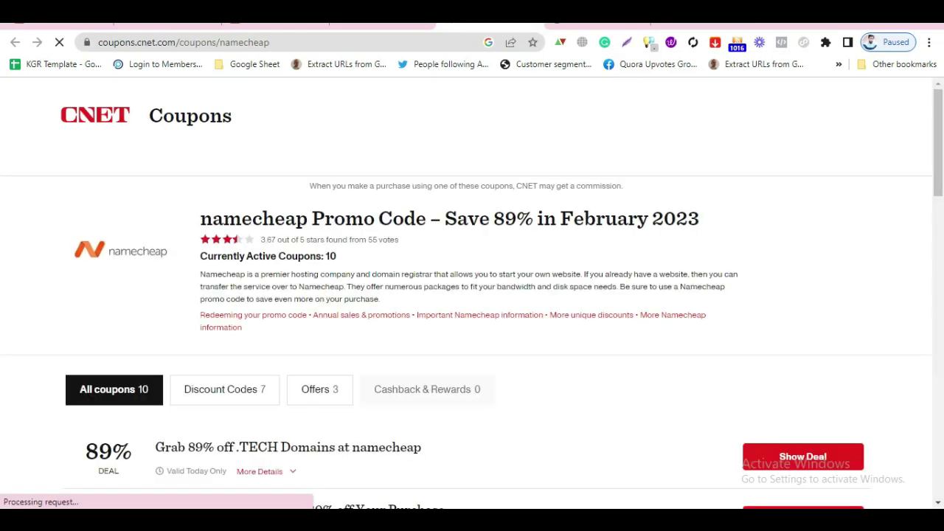
Read through CNET's Namecheap coupon list, then return to the ezcoworkingco.com search results.
{"action": "scroll", "coordinate": [466, 199], "scroll_direction": "down", "scroll_amount": 2}
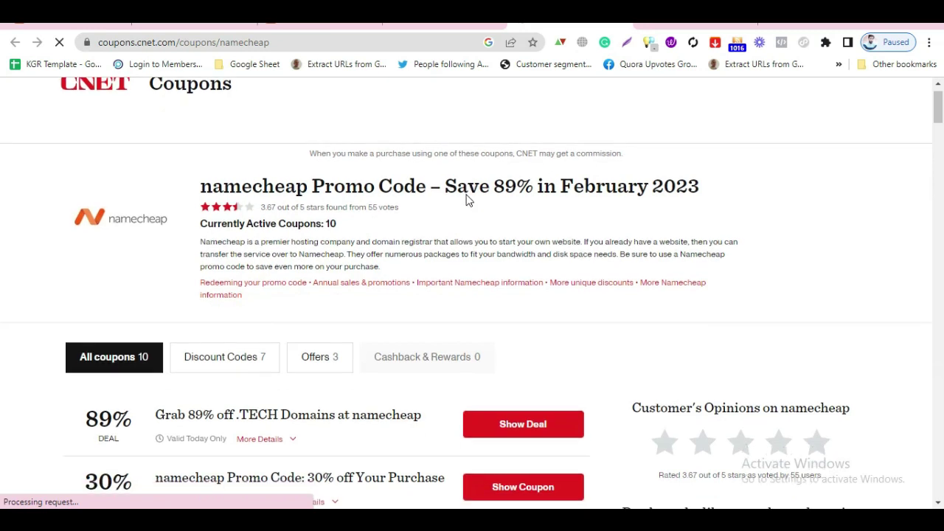
{"action": "scroll", "coordinate": [466, 199], "scroll_direction": "down", "scroll_amount": 1}
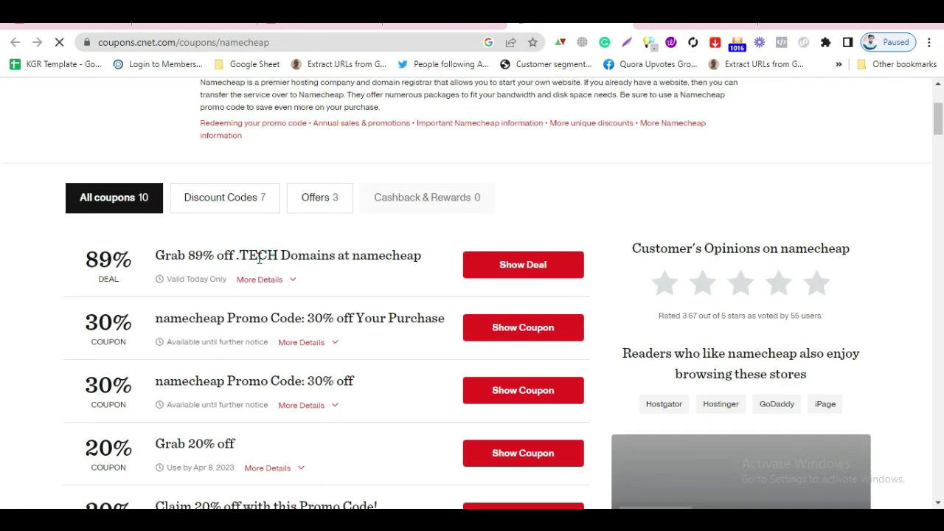
{"action": "scroll", "coordinate": [260, 263], "scroll_direction": "down", "scroll_amount": 2}
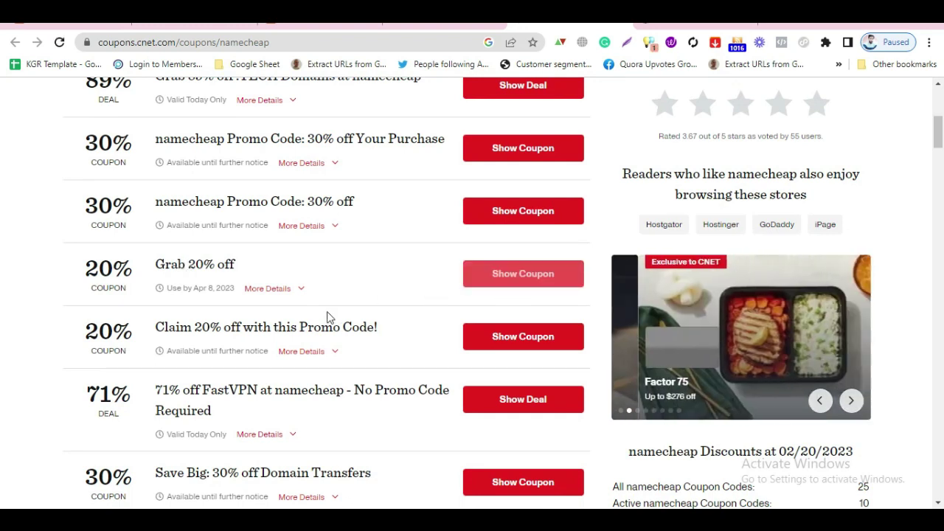
{"action": "scroll", "coordinate": [328, 317], "scroll_direction": "down", "scroll_amount": 1}
{"action": "scroll", "coordinate": [328, 317], "scroll_direction": "down", "scroll_amount": 2}
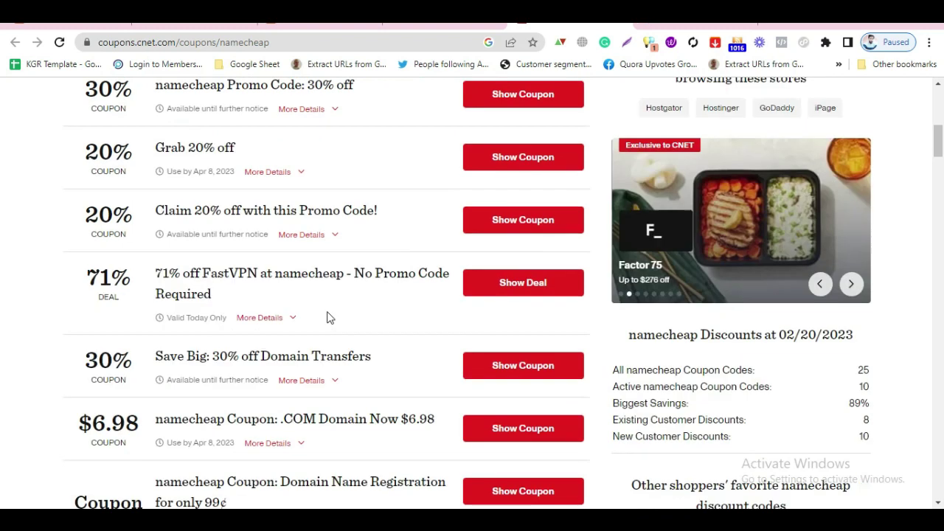
{"action": "scroll", "coordinate": [329, 317], "scroll_direction": "down", "scroll_amount": 1}
{"action": "scroll", "coordinate": [328, 317], "scroll_direction": "down", "scroll_amount": 5}
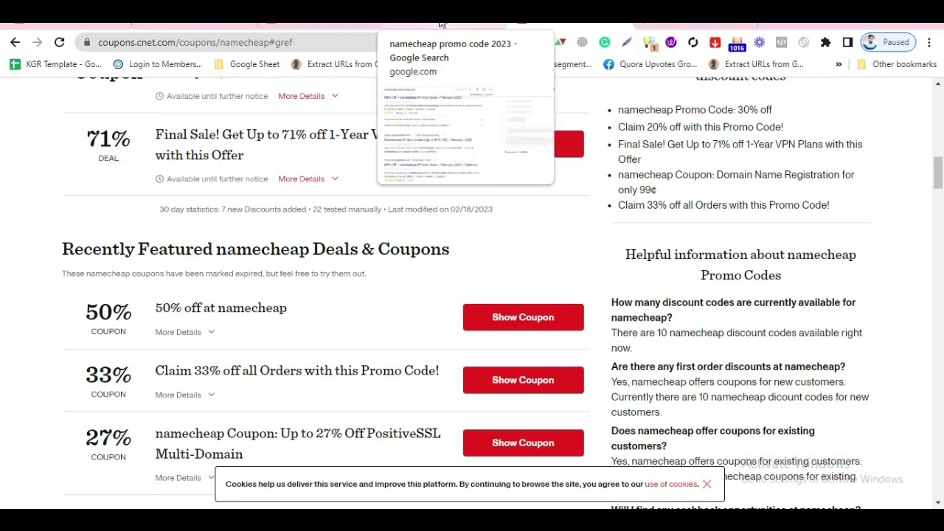
{"action": "left_click", "coordinate": [309, 25]}
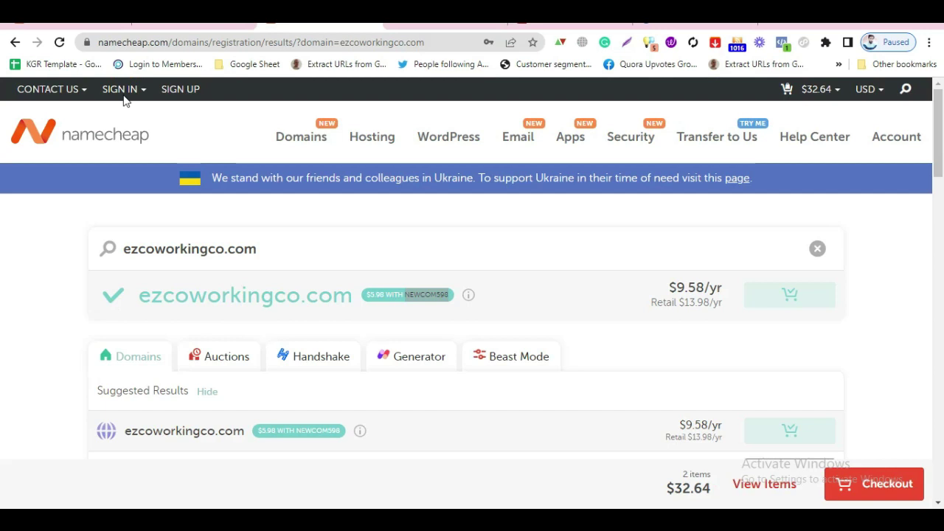
Confirm the $29.04 order in the Namecheap shopping cart to begin checkout.
{"action": "left_click", "coordinate": [125, 25]}
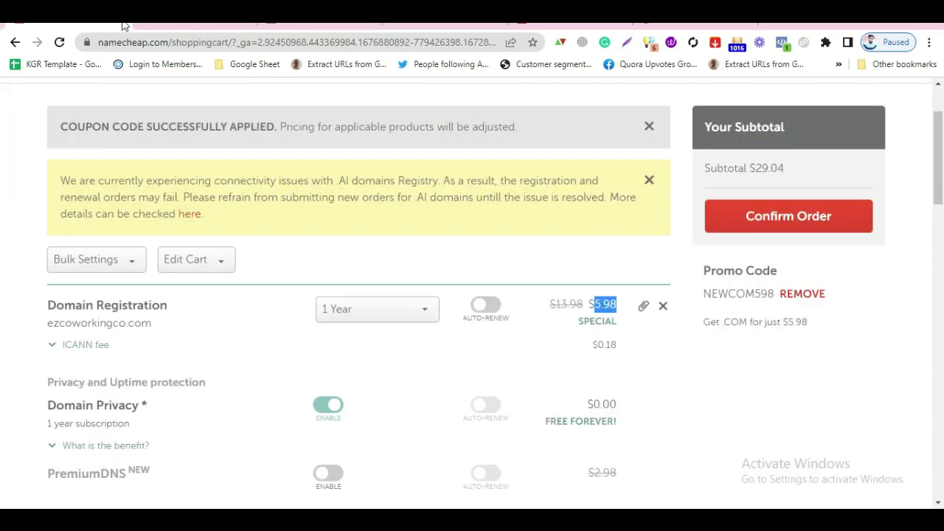
{"action": "left_click", "coordinate": [811, 220]}
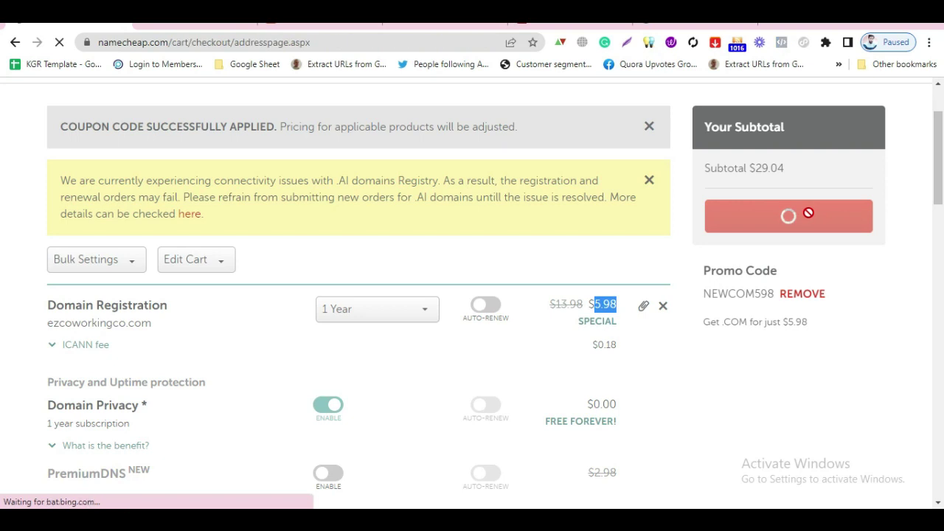
Fill the account contact form from Chrome's saved address.
{"action": "scroll", "coordinate": [680, 350], "scroll_direction": "down", "scroll_amount": 5}
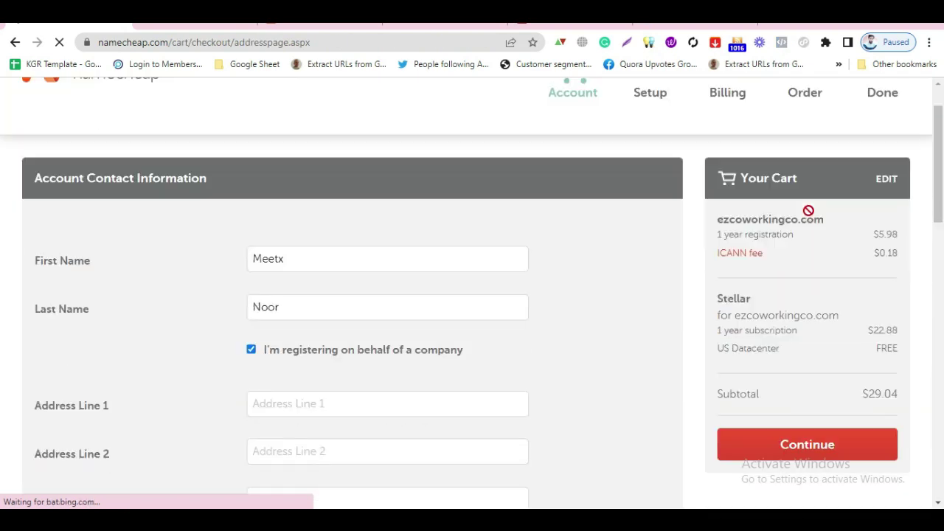
{"action": "scroll", "coordinate": [681, 350], "scroll_direction": "up", "scroll_amount": 2}
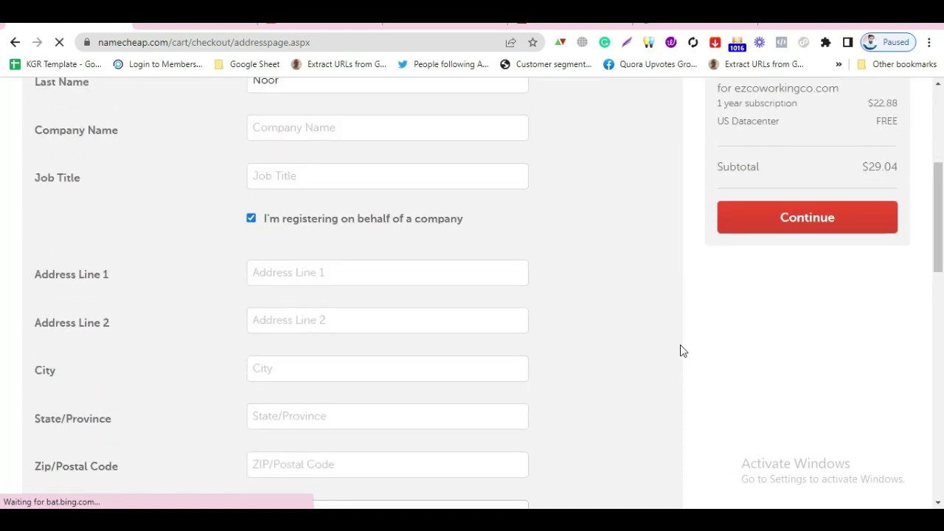
{"action": "left_click", "coordinate": [287, 311]}
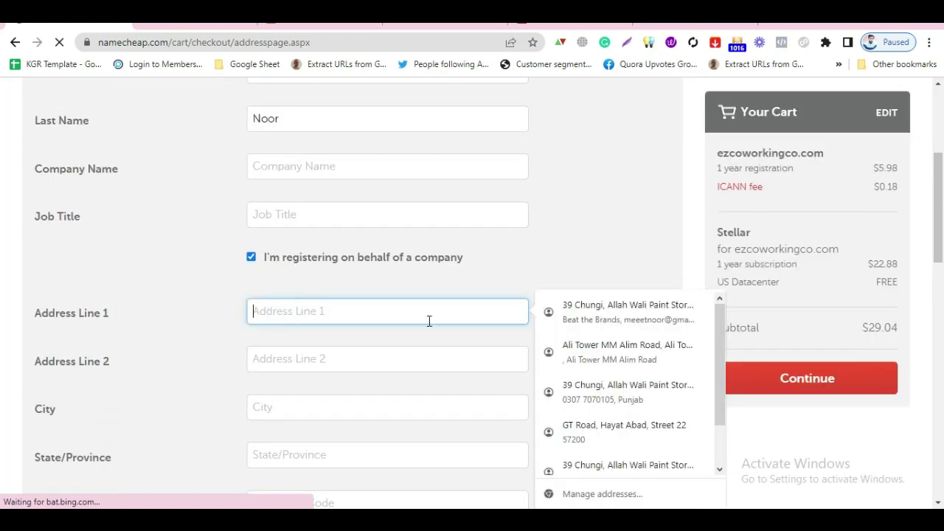
{"action": "left_click", "coordinate": [624, 316]}
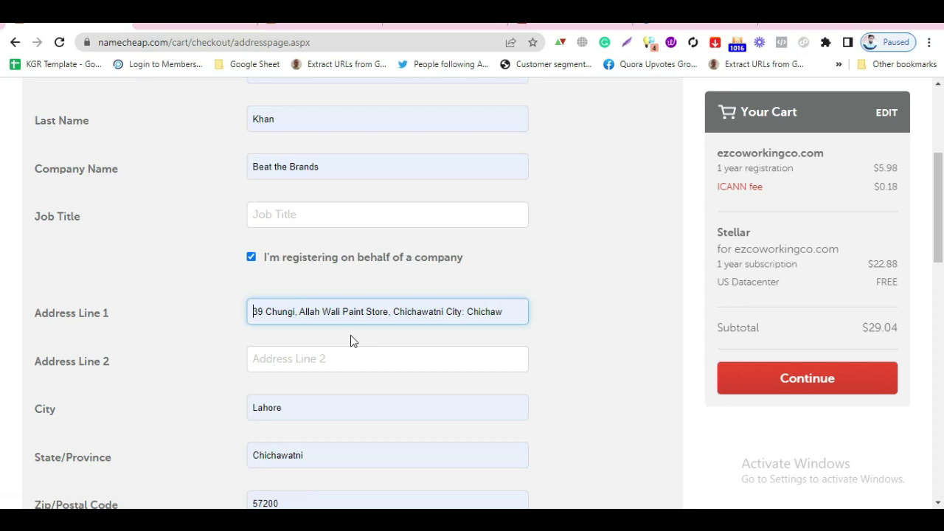
{"action": "scroll", "coordinate": [312, 339], "scroll_direction": "down", "scroll_amount": 2}
{"action": "scroll", "coordinate": [311, 340], "scroll_direction": "up", "scroll_amount": 3}
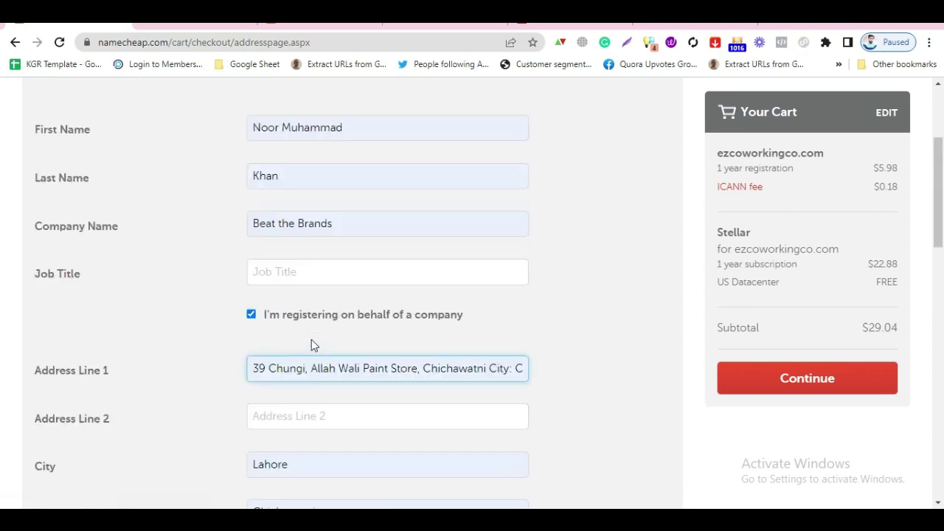
{"action": "scroll", "coordinate": [311, 340], "scroll_direction": "up", "scroll_amount": 1}
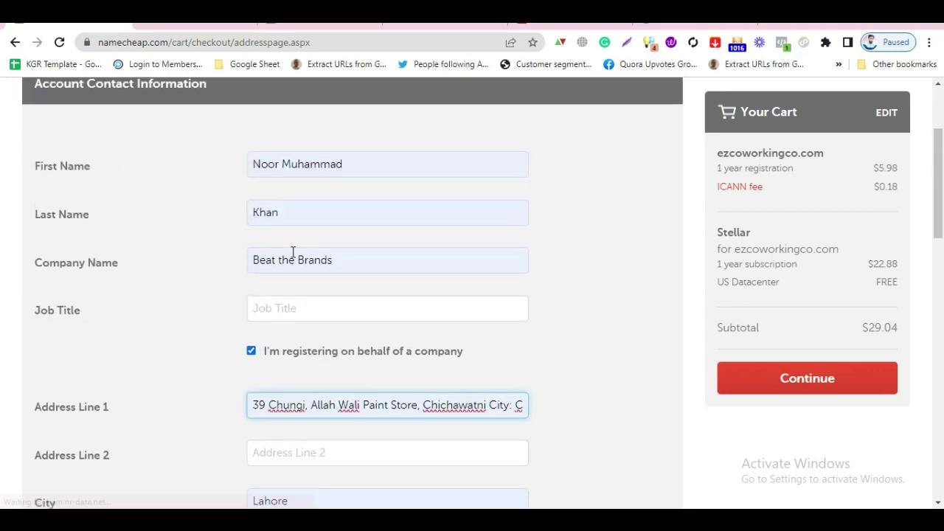
{"action": "scroll", "coordinate": [381, 294], "scroll_direction": "down", "scroll_amount": 7}
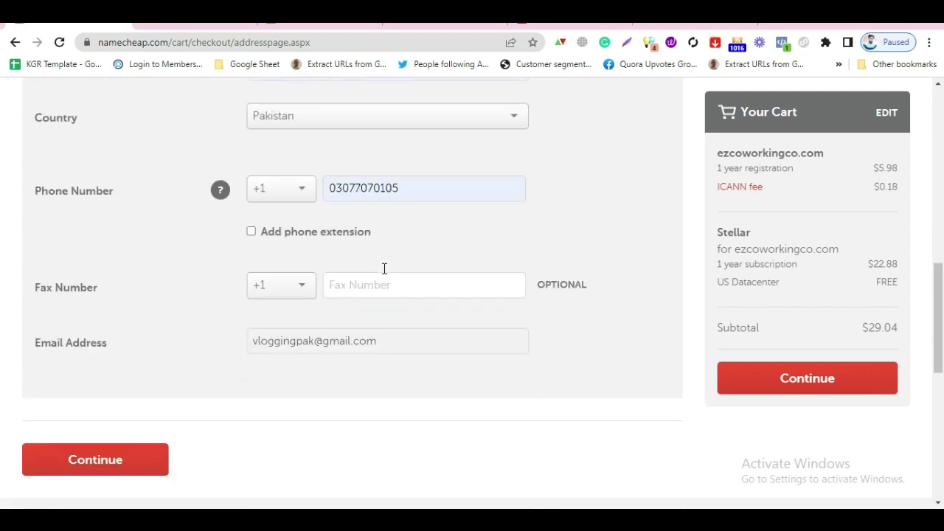
{"action": "scroll", "coordinate": [384, 269], "scroll_direction": "down", "scroll_amount": 1}
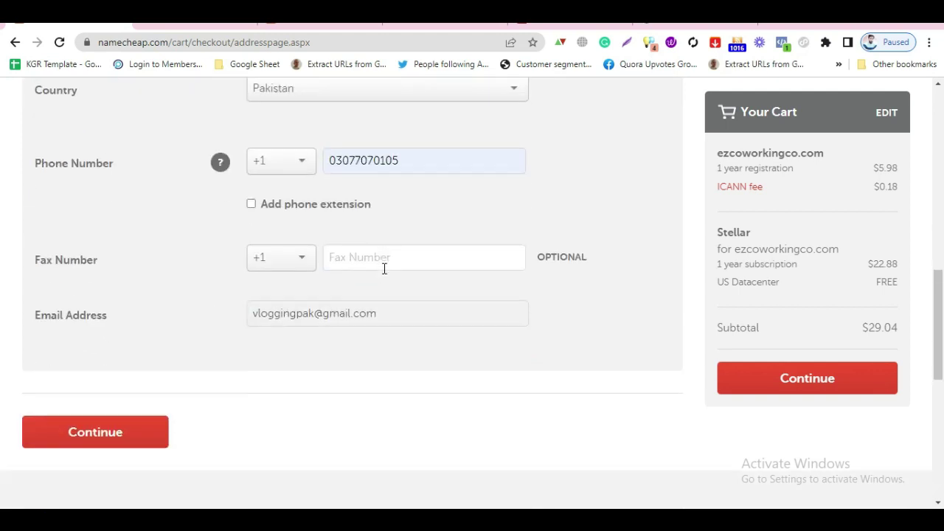
Set the phone country code to +92, submit the details, and decline updating the saved address.
{"action": "left_click", "coordinate": [302, 163]}
{"action": "scroll", "coordinate": [288, 236], "scroll_direction": "down", "scroll_amount": 10}
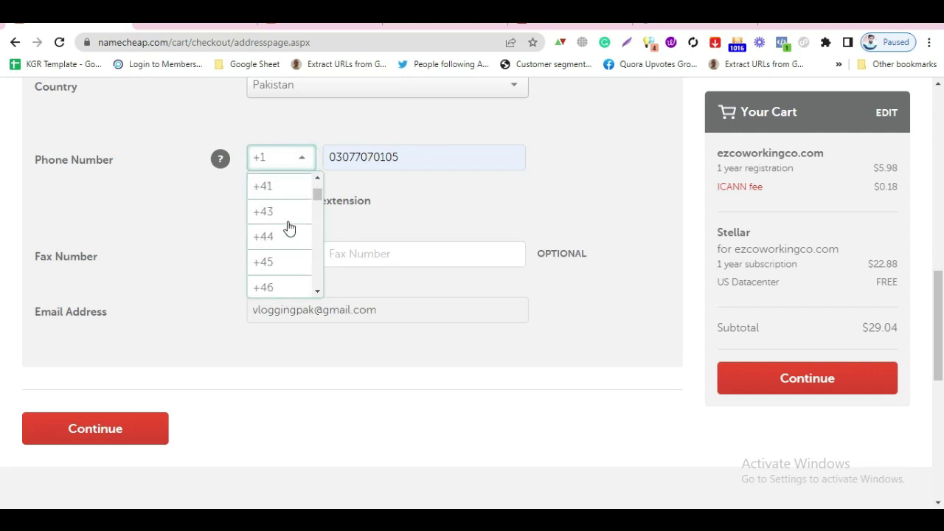
{"action": "scroll", "coordinate": [289, 228], "scroll_direction": "down", "scroll_amount": 5}
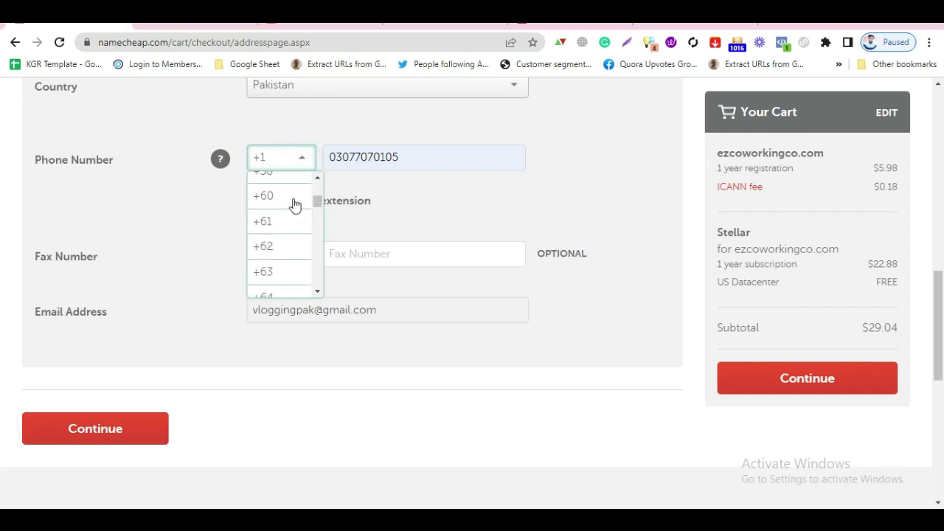
{"action": "scroll", "coordinate": [293, 204], "scroll_direction": "down", "scroll_amount": 5}
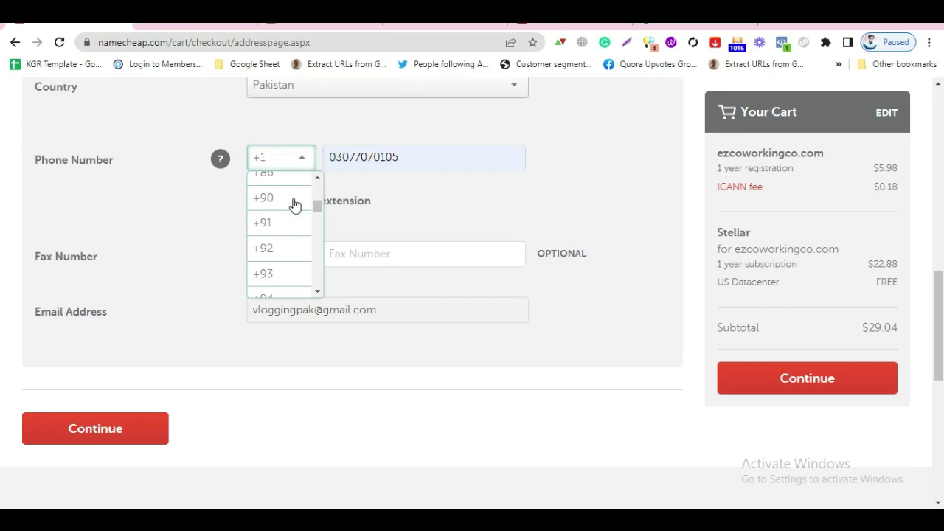
{"action": "left_click", "coordinate": [280, 246]}
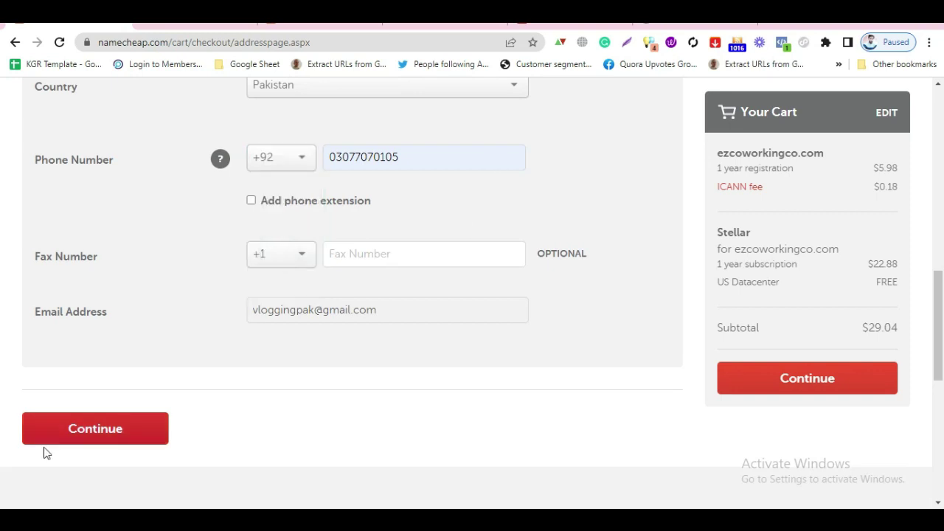
{"action": "left_click", "coordinate": [71, 441]}
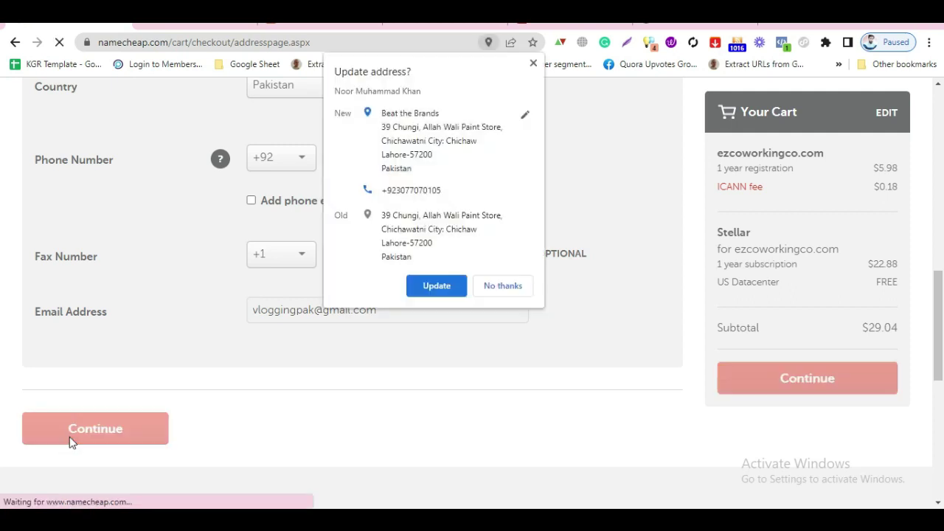
{"action": "left_click", "coordinate": [492, 293]}
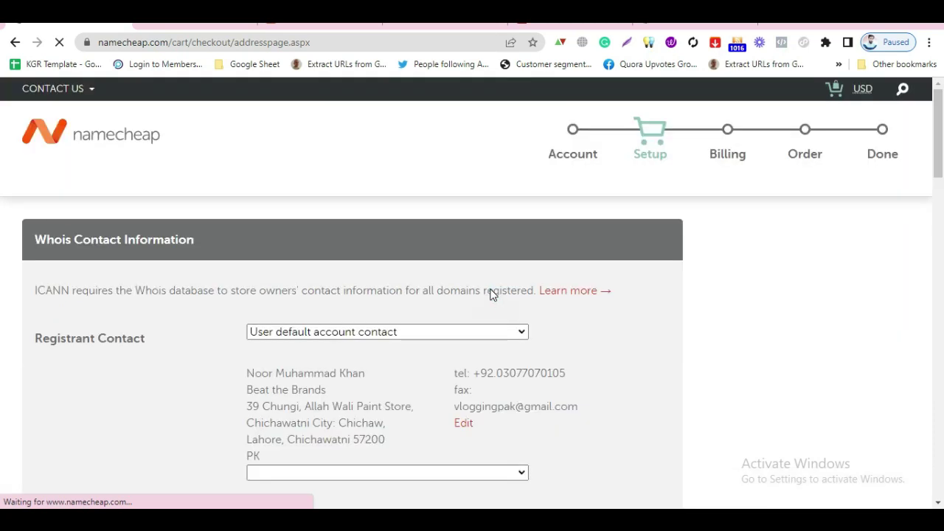
Review the Whois contact and Domain Privacy sections, then continue to the Billing step.
{"action": "scroll", "coordinate": [492, 293], "scroll_direction": "down", "scroll_amount": 1}
{"action": "scroll", "coordinate": [491, 289], "scroll_direction": "down", "scroll_amount": 3}
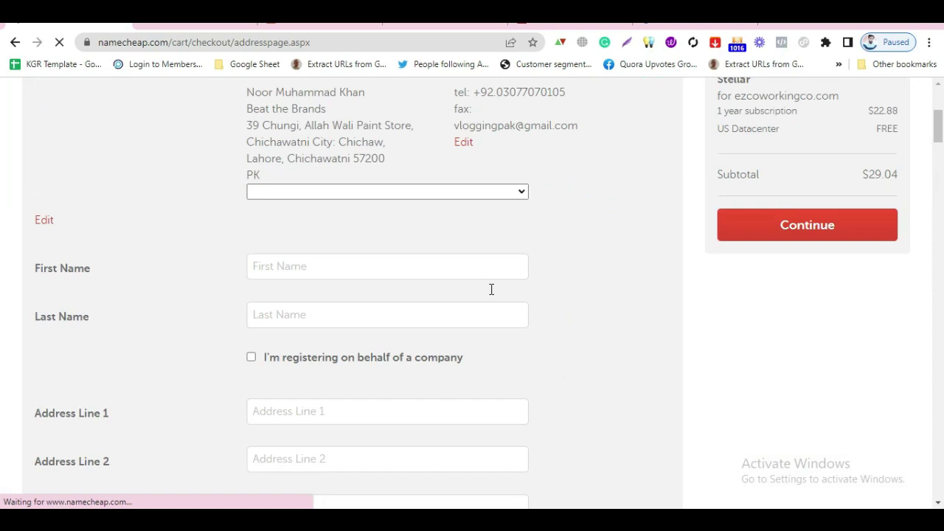
{"action": "scroll", "coordinate": [492, 289], "scroll_direction": "up", "scroll_amount": 3}
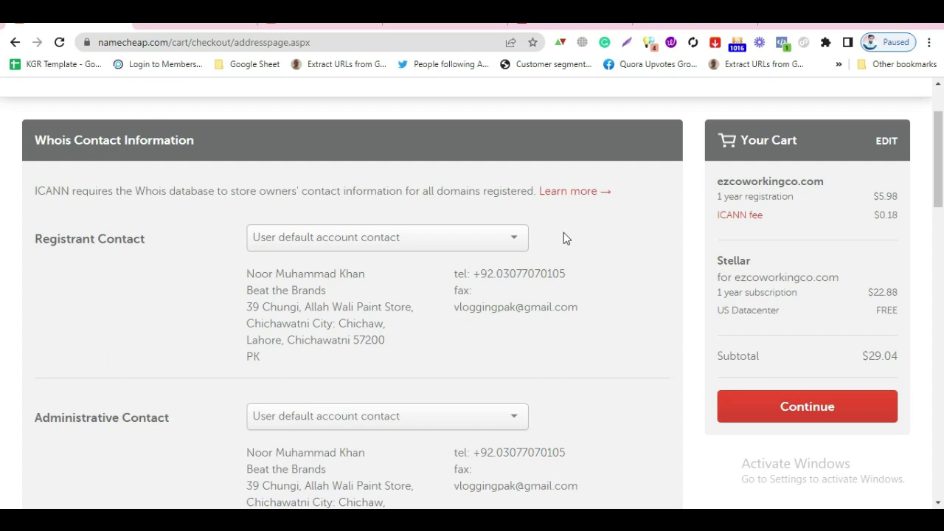
{"action": "scroll", "coordinate": [564, 233], "scroll_direction": "down", "scroll_amount": 7}
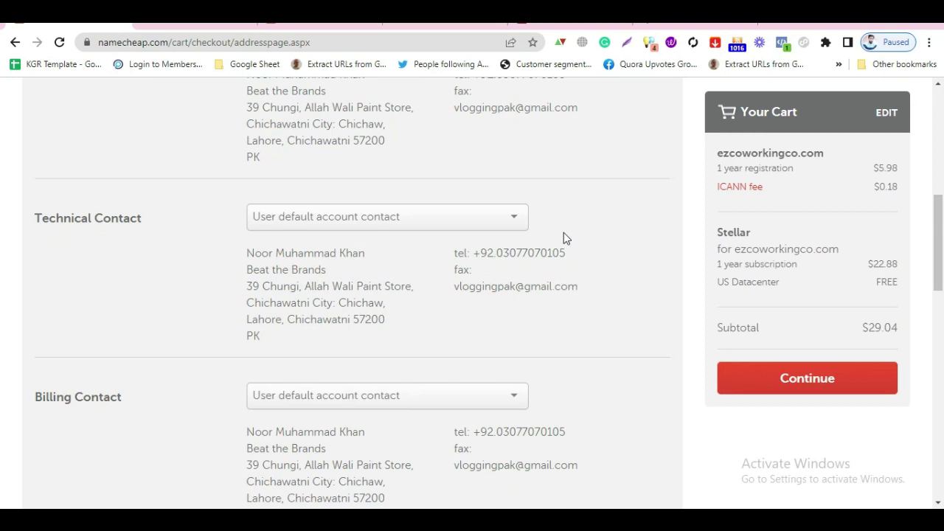
{"action": "scroll", "coordinate": [564, 233], "scroll_direction": "down", "scroll_amount": 5}
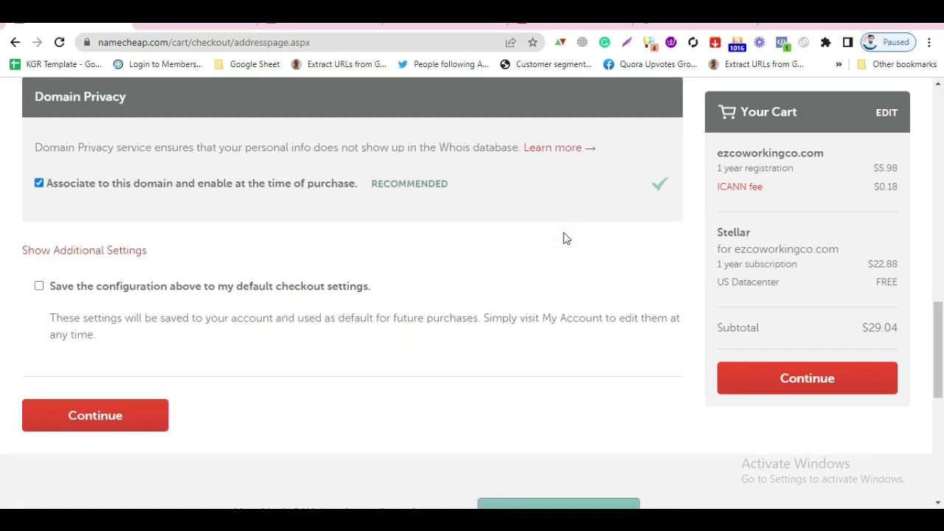
{"action": "left_click", "coordinate": [79, 408]}
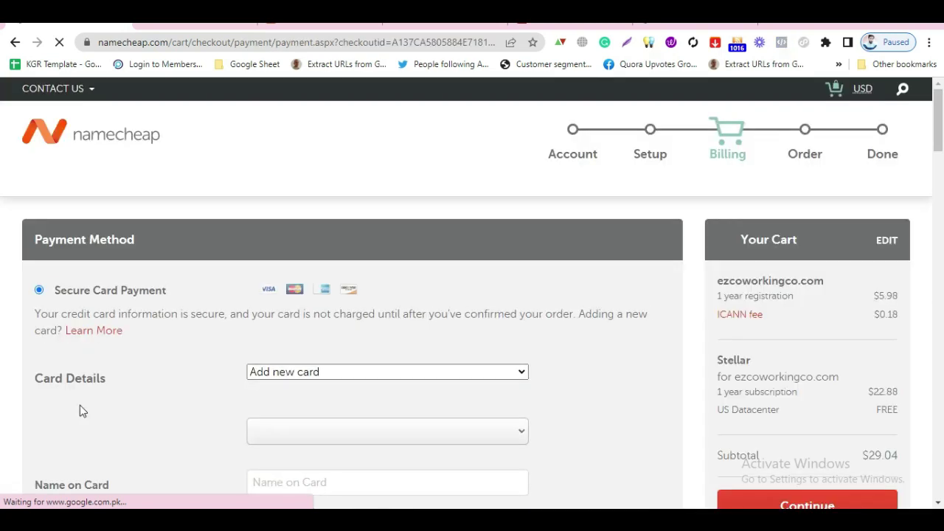
{"action": "scroll", "coordinate": [79, 406], "scroll_direction": "down", "scroll_amount": 3}
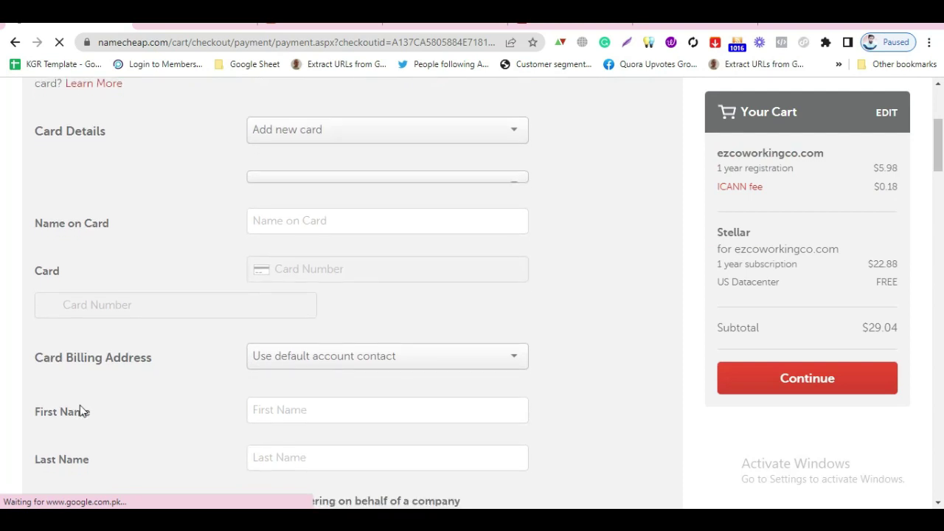
{"action": "scroll", "coordinate": [80, 405], "scroll_direction": "down", "scroll_amount": 3}
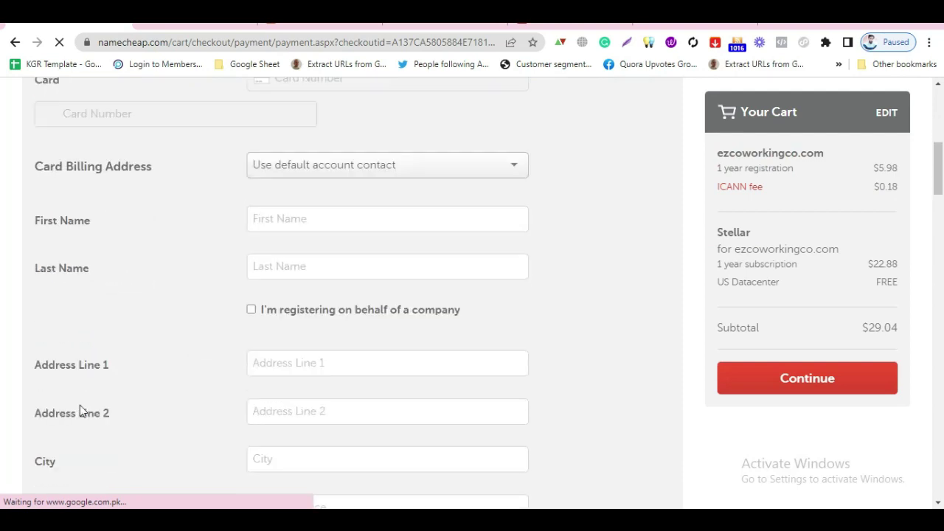
{"action": "scroll", "coordinate": [80, 406], "scroll_direction": "down", "scroll_amount": 2}
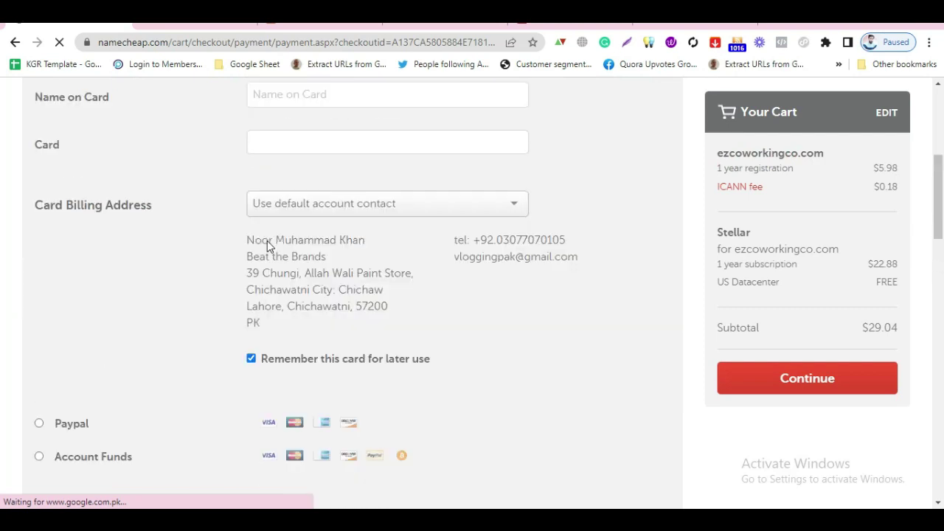
{"action": "scroll", "coordinate": [268, 245], "scroll_direction": "up", "scroll_amount": 2}
{"action": "scroll", "coordinate": [267, 246], "scroll_direction": "up", "scroll_amount": 2}
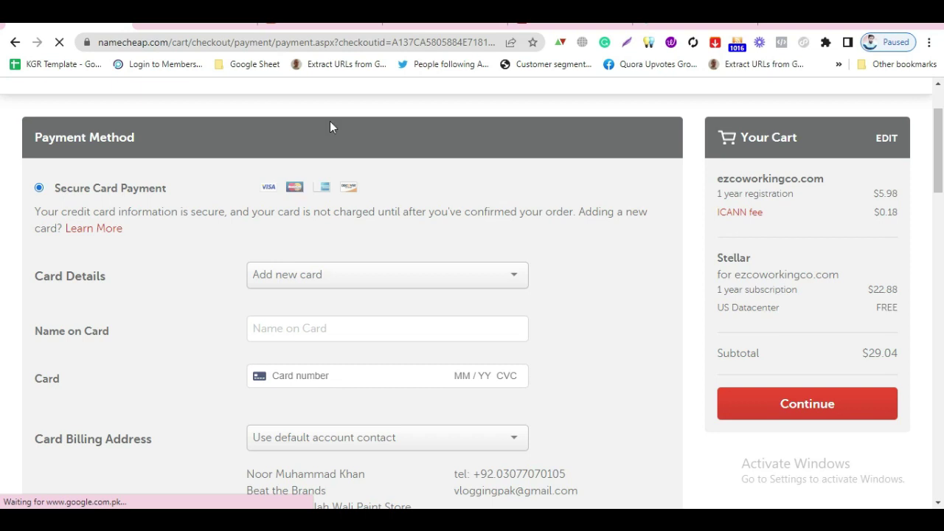
Keep 'add a new card' and autofill the cardholder name and saved Mastercard number and expiry.
{"action": "left_click", "coordinate": [309, 278]}
{"action": "left_click", "coordinate": [308, 276]}
{"action": "left_click", "coordinate": [292, 341]}
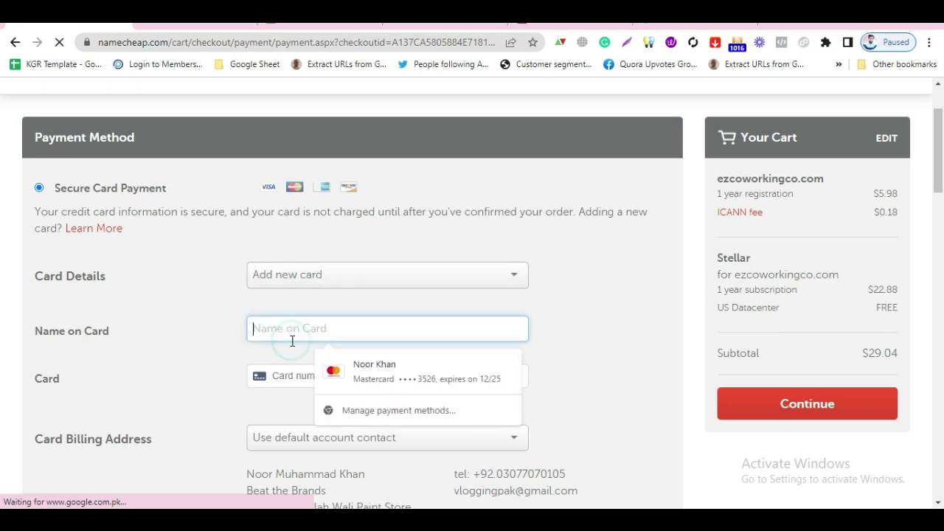
{"action": "left_click", "coordinate": [408, 365]}
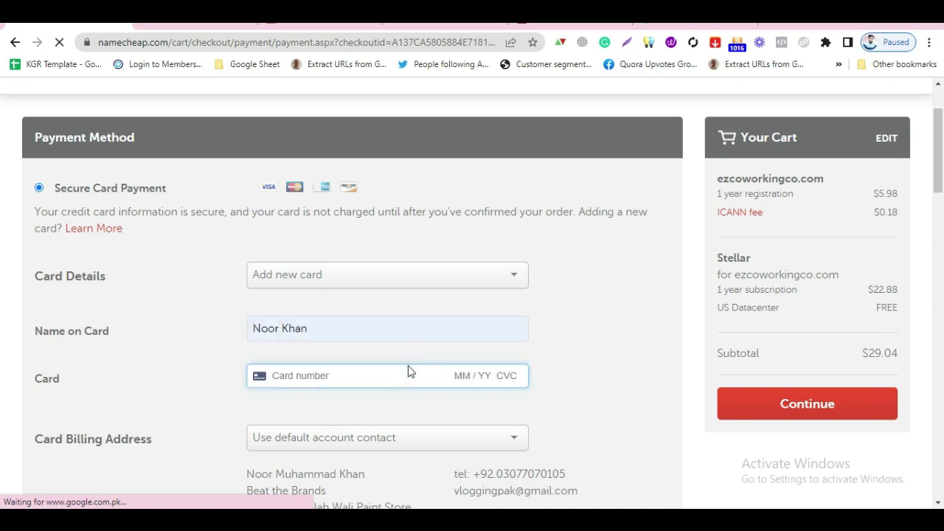
{"action": "scroll", "coordinate": [322, 308], "scroll_direction": "down", "scroll_amount": 1}
{"action": "left_click", "coordinate": [317, 316]}
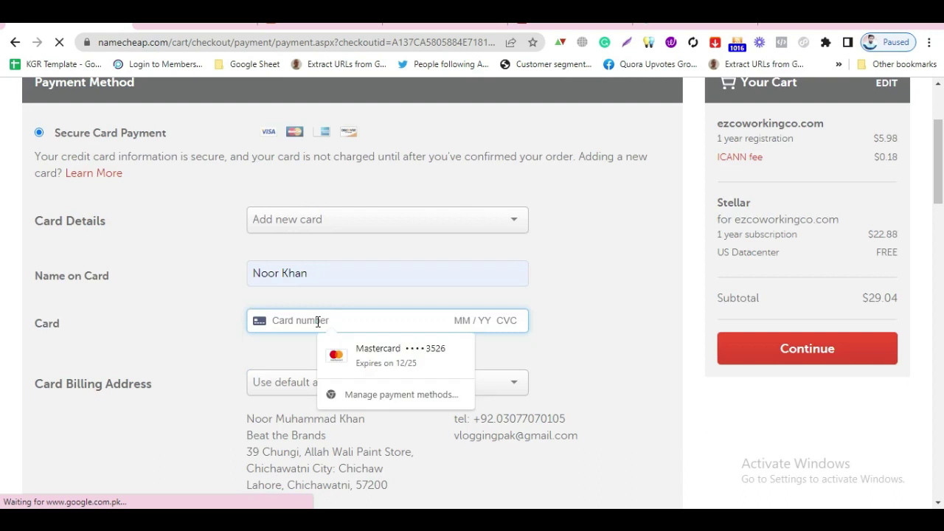
{"action": "left_click", "coordinate": [367, 352]}
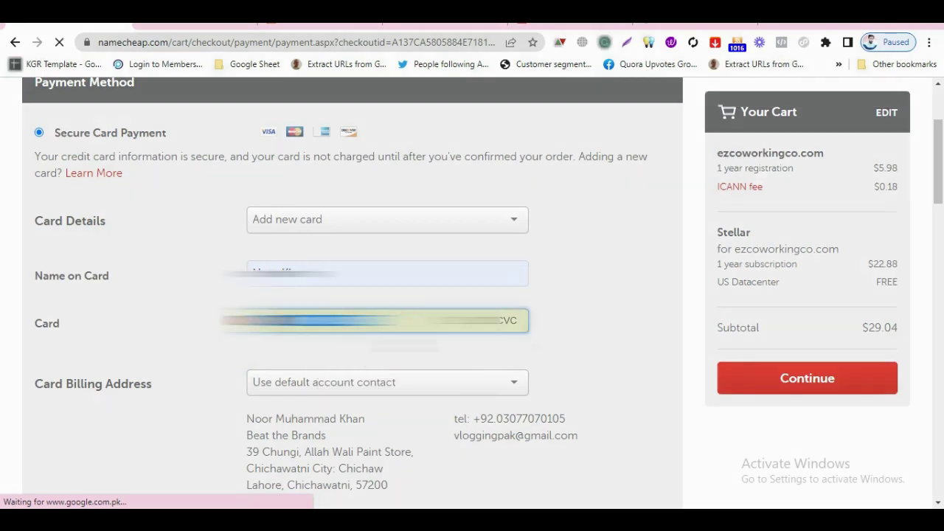
Enter the card's security code and scroll down to the Renewal Settings.
{"action": "scroll", "coordinate": [352, 295], "scroll_direction": "down", "scroll_amount": 1}
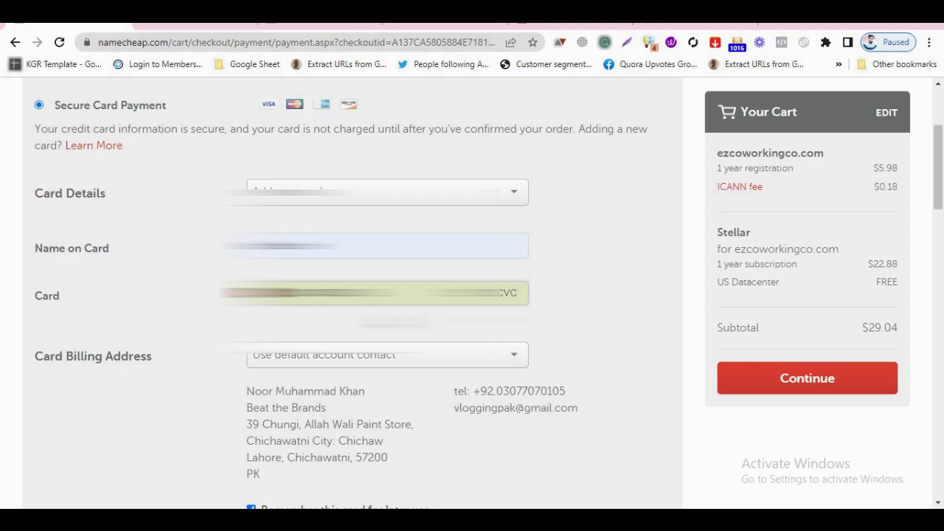
{"action": "scroll", "coordinate": [472, 296], "scroll_direction": "down", "scroll_amount": 1}
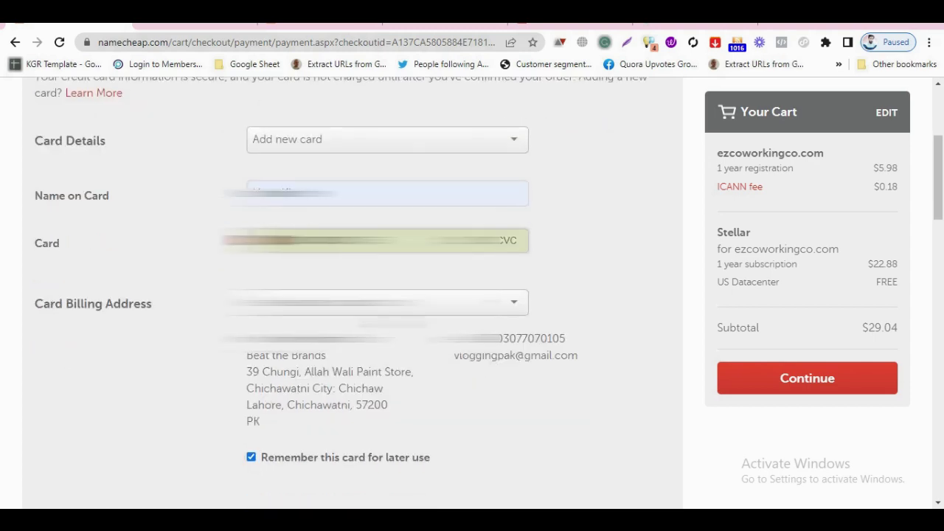
{"action": "left_click", "coordinate": [521, 237]}
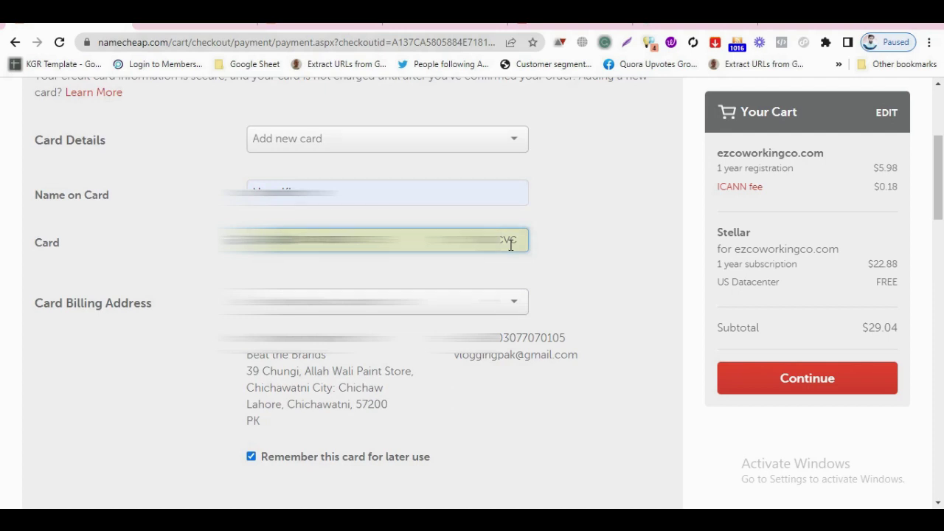
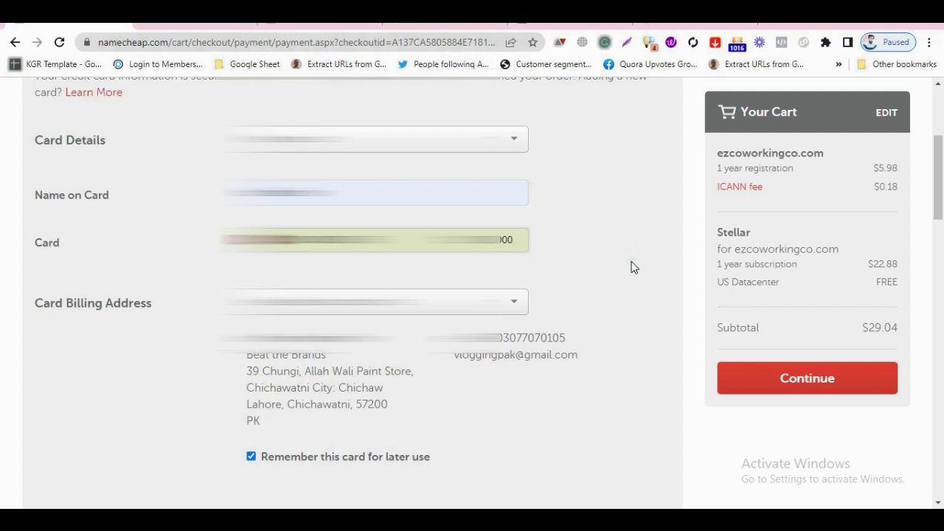
{"action": "scroll", "coordinate": [632, 267], "scroll_direction": "down", "scroll_amount": 2}
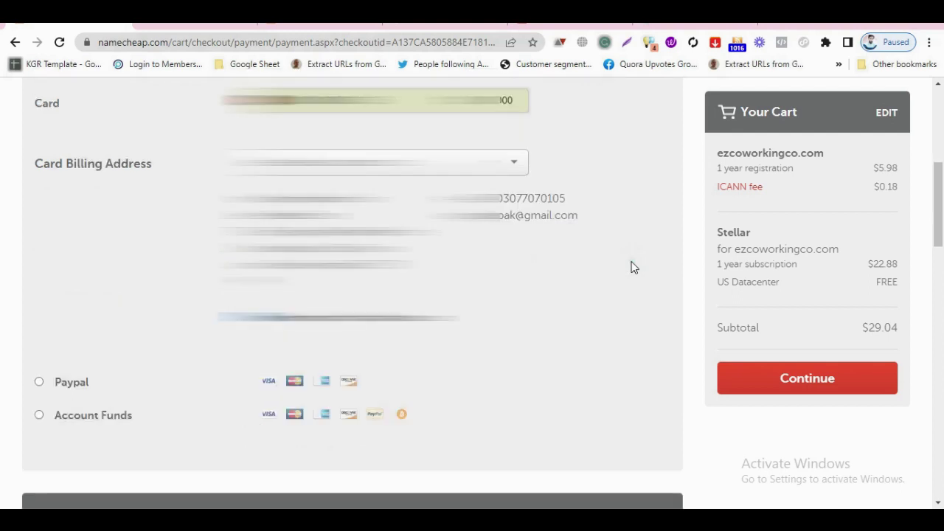
{"action": "double_click", "coordinate": [502, 99]}
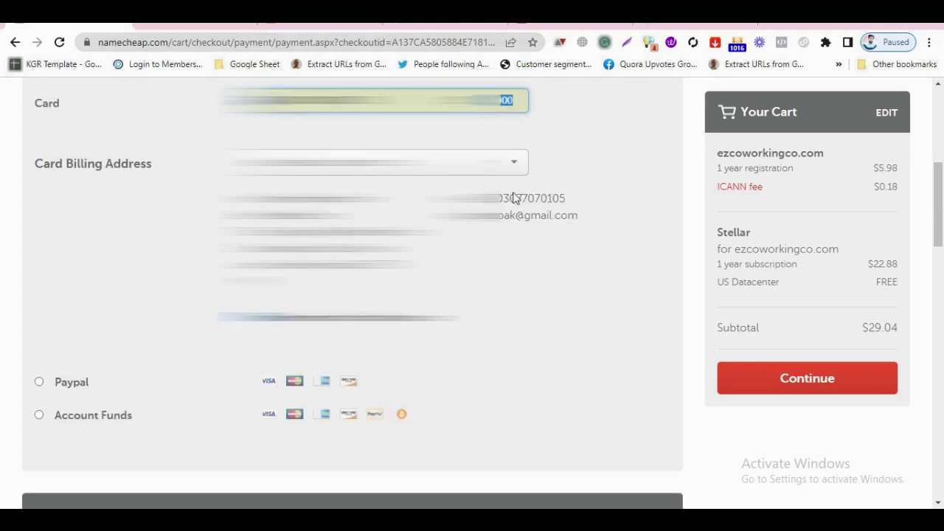
{"action": "scroll", "coordinate": [514, 192], "scroll_direction": "down", "scroll_amount": 1}
{"action": "scroll", "coordinate": [515, 192], "scroll_direction": "down", "scroll_amount": 2}
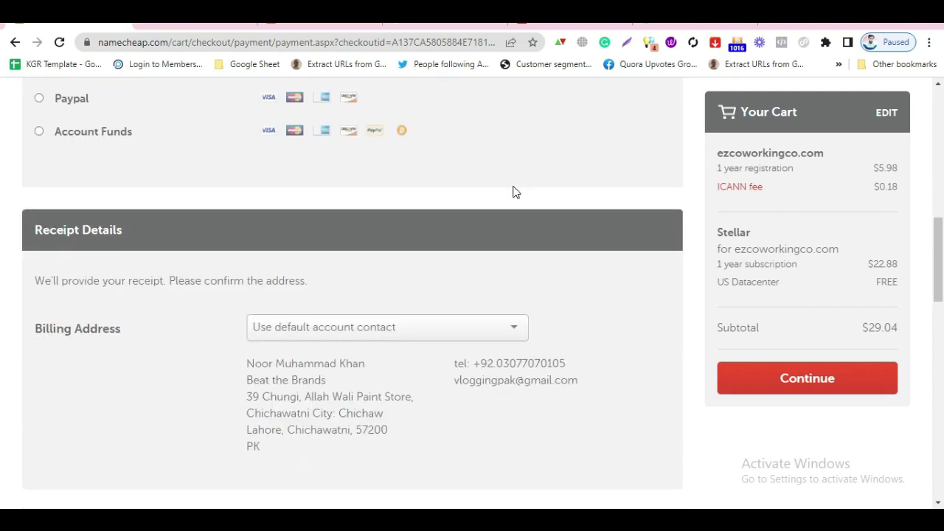
{"action": "scroll", "coordinate": [514, 192], "scroll_direction": "down", "scroll_amount": 3}
{"action": "scroll", "coordinate": [514, 193], "scroll_direction": "down", "scroll_amount": 4}
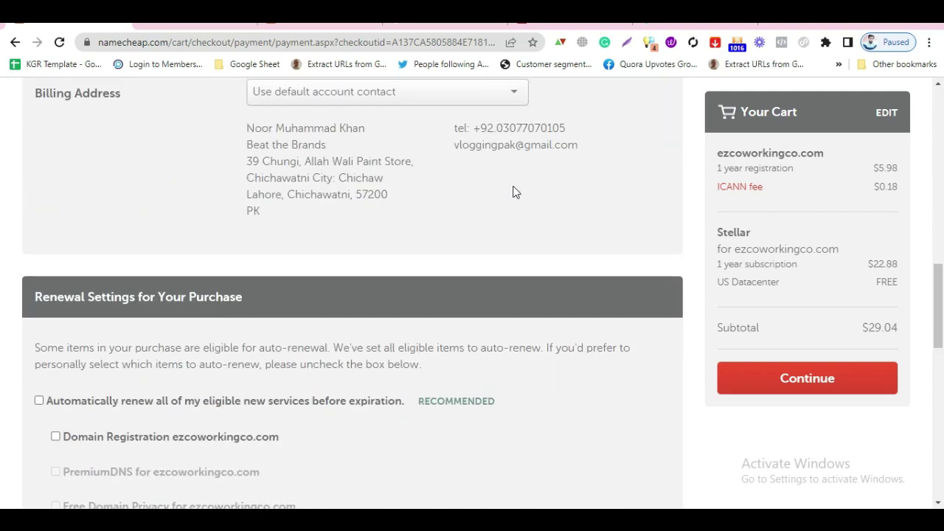
{"action": "scroll", "coordinate": [616, 249], "scroll_direction": "up", "scroll_amount": 3}
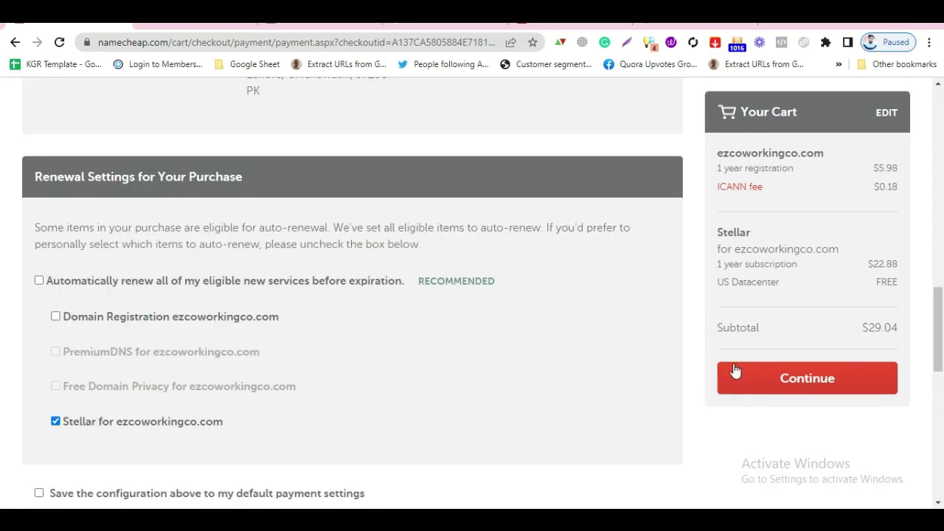
Submit the payment and read the 'Failed to process payment' card-declined banner.
{"action": "left_click", "coordinate": [786, 376]}
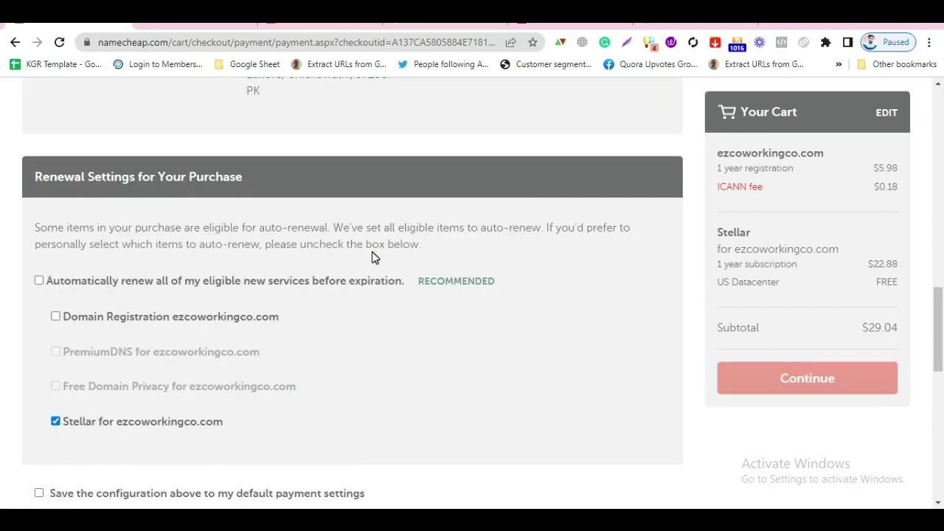
{"action": "scroll", "coordinate": [372, 257], "scroll_direction": "up", "scroll_amount": 5}
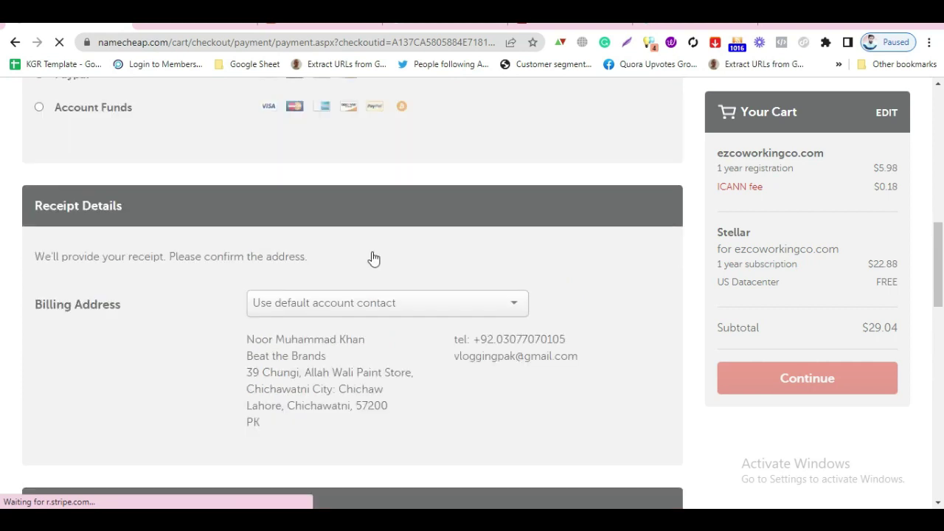
{"action": "scroll", "coordinate": [372, 256], "scroll_direction": "up", "scroll_amount": 7}
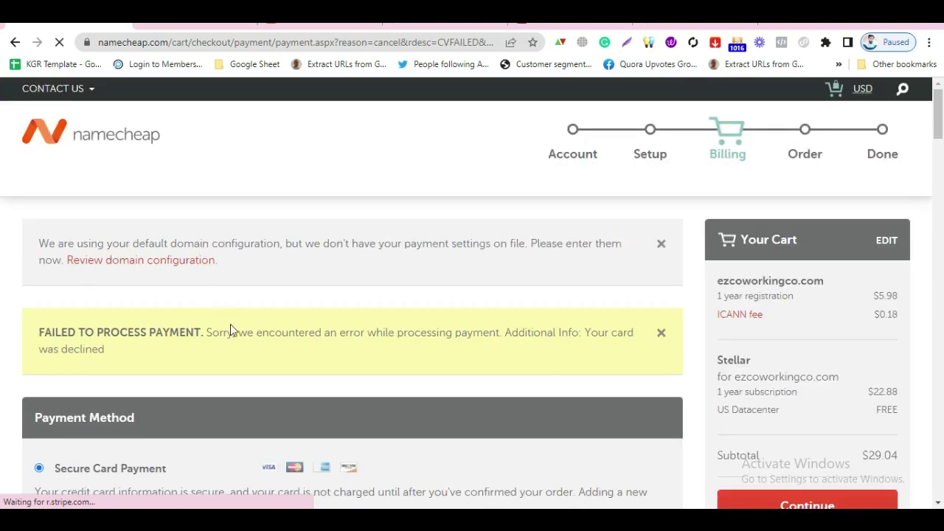
{"action": "left_click", "coordinate": [130, 333]}
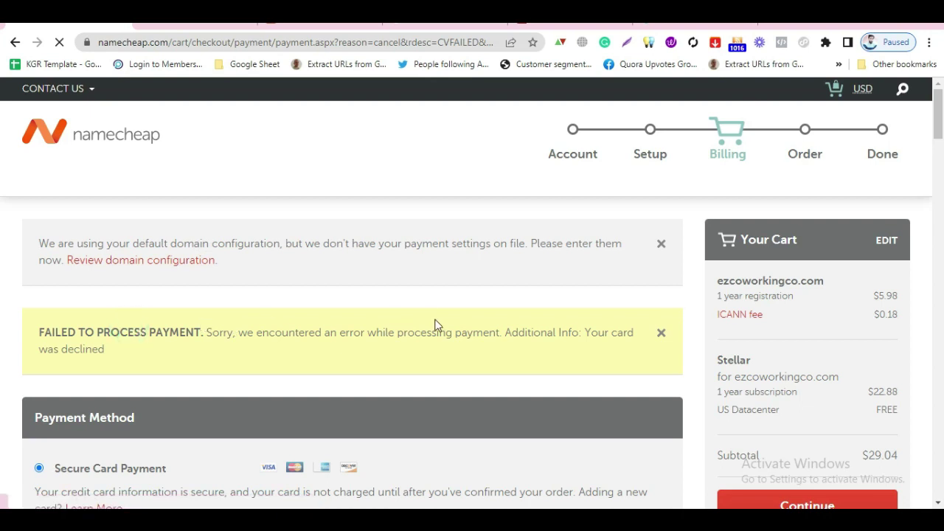
{"action": "scroll", "coordinate": [426, 332], "scroll_direction": "down", "scroll_amount": 1}
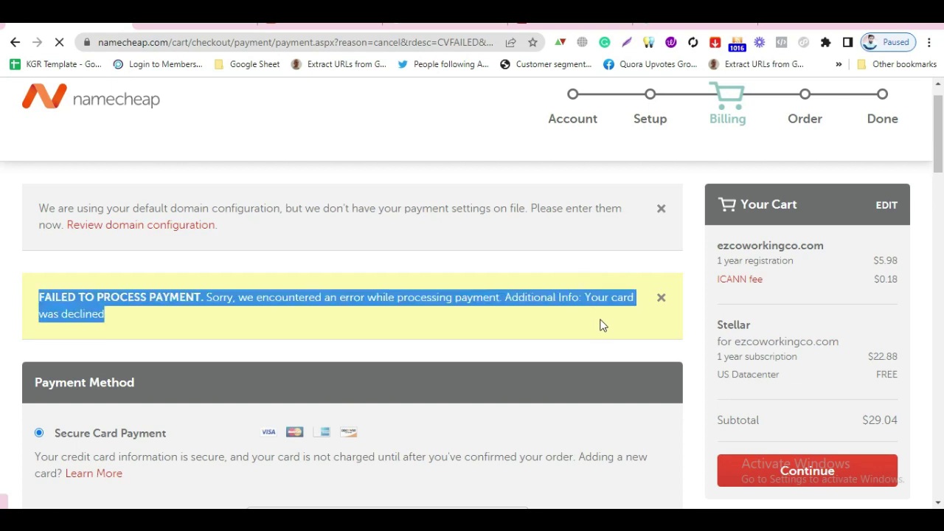
{"action": "left_click", "coordinate": [601, 310]}
{"action": "left_click", "coordinate": [584, 309]}
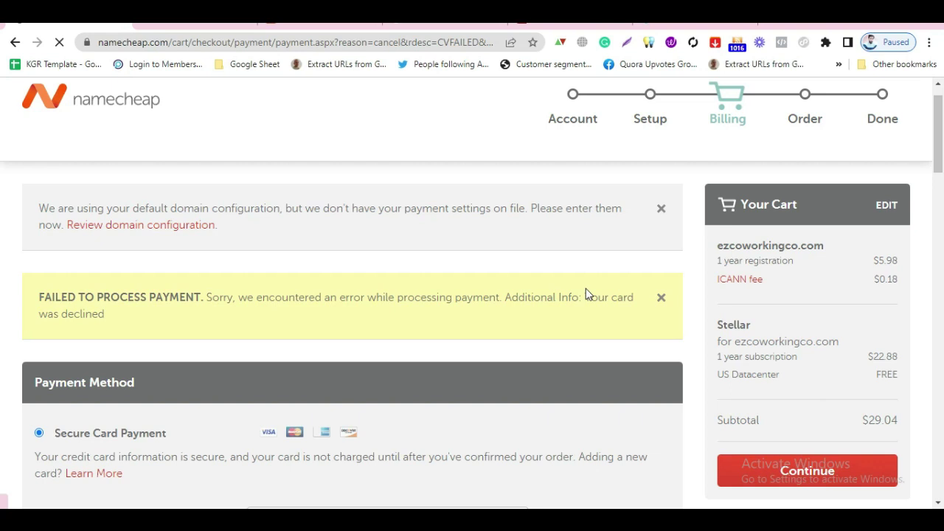
Scroll through the checkout page showing the card-declined error.
{"action": "scroll", "coordinate": [587, 294], "scroll_direction": "down", "scroll_amount": 5}
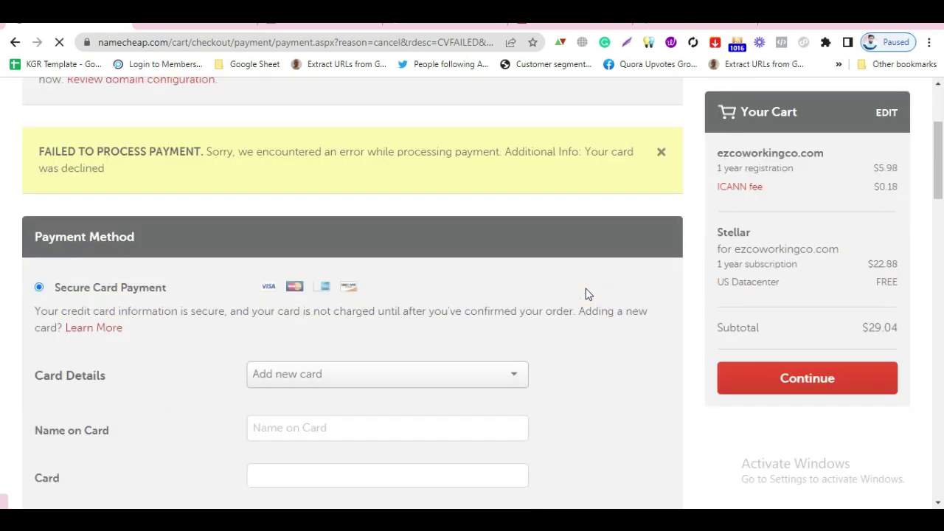
{"action": "scroll", "coordinate": [590, 283], "scroll_direction": "down", "scroll_amount": 3}
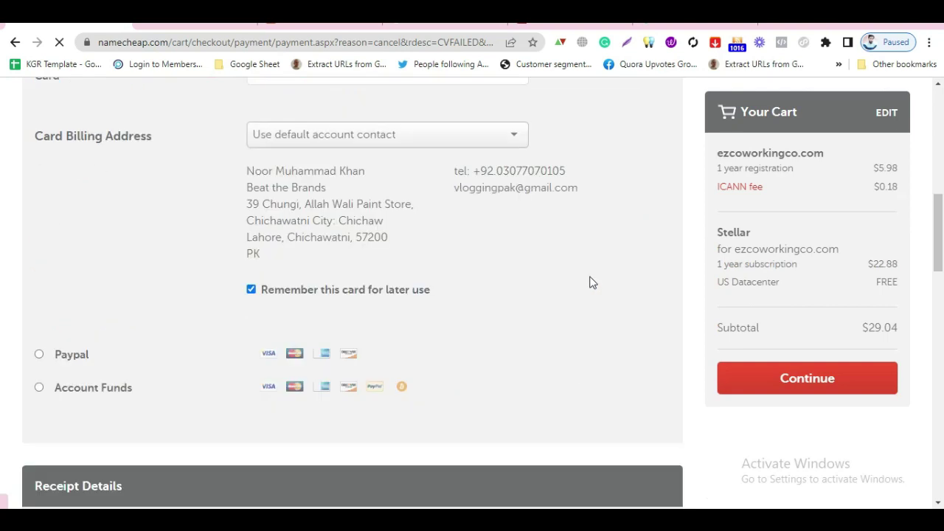
{"action": "scroll", "coordinate": [480, 120], "scroll_direction": "up", "scroll_amount": 8}
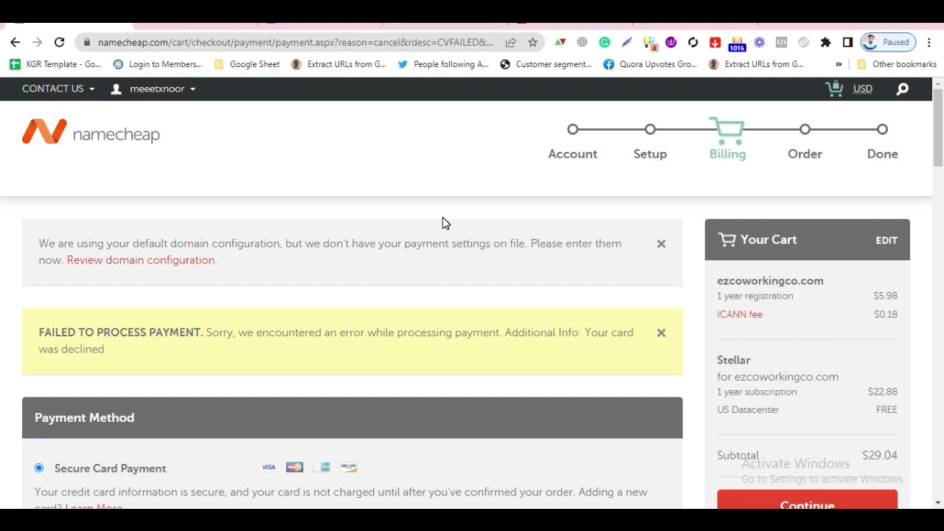
{"action": "scroll", "coordinate": [442, 219], "scroll_direction": "down", "scroll_amount": 4}
{"action": "scroll", "coordinate": [442, 219], "scroll_direction": "up", "scroll_amount": 4}
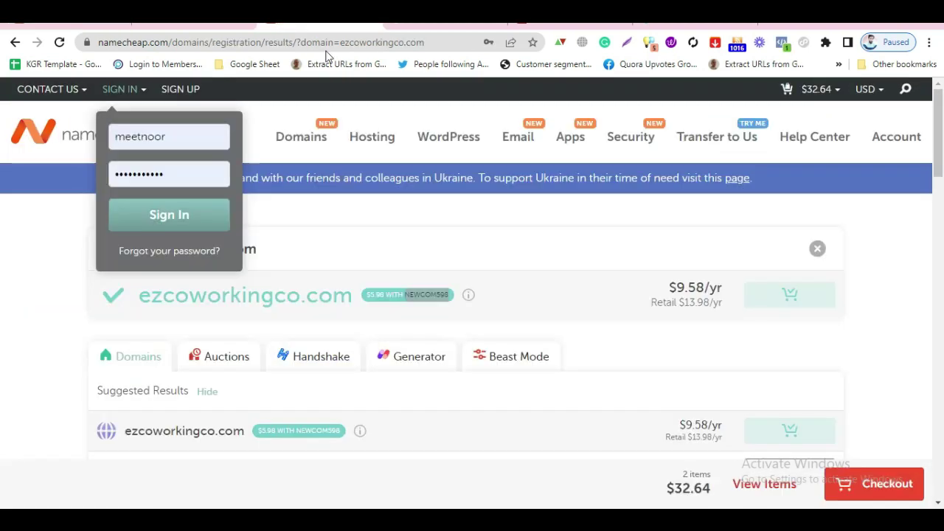
Load the Namecheap homepage from the logo and scroll down to its 'Need help?' section.
{"action": "left_click", "coordinate": [62, 130]}
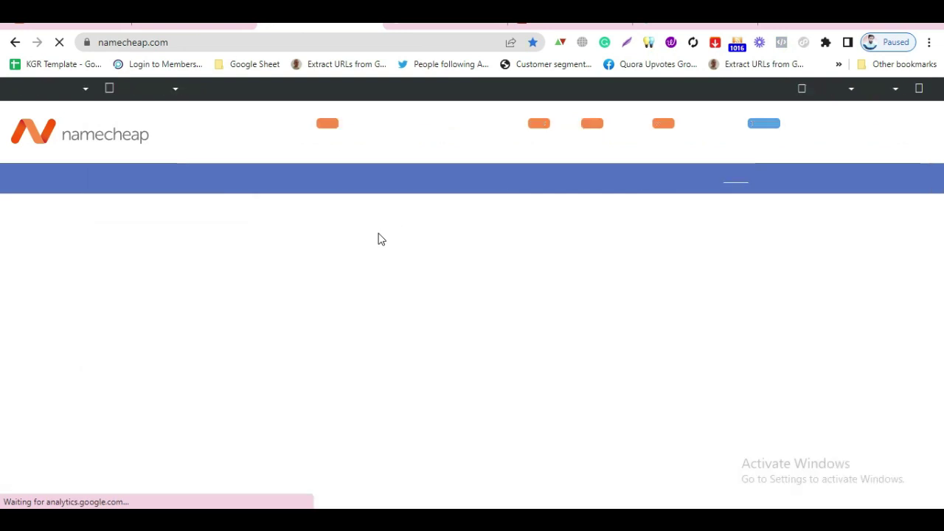
{"action": "scroll", "coordinate": [392, 152], "scroll_direction": "down", "scroll_amount": 2}
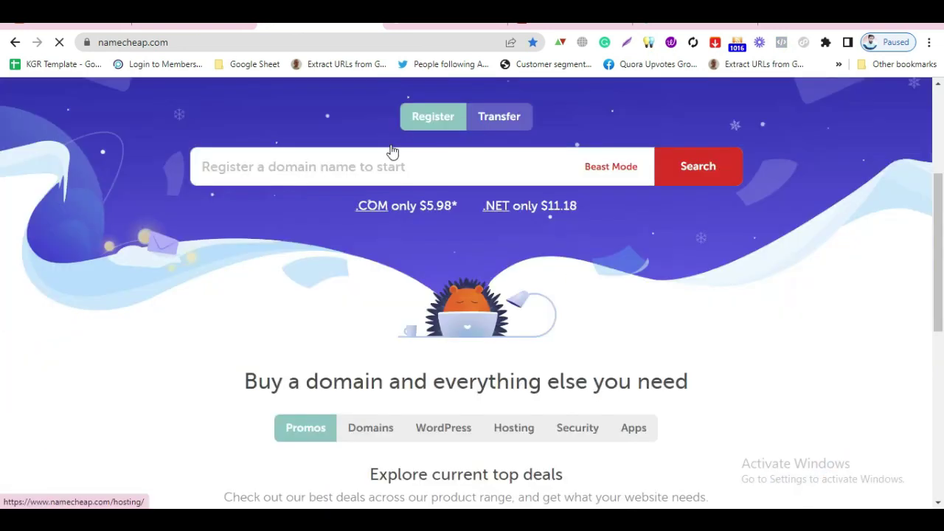
{"action": "scroll", "coordinate": [392, 151], "scroll_direction": "down", "scroll_amount": 6}
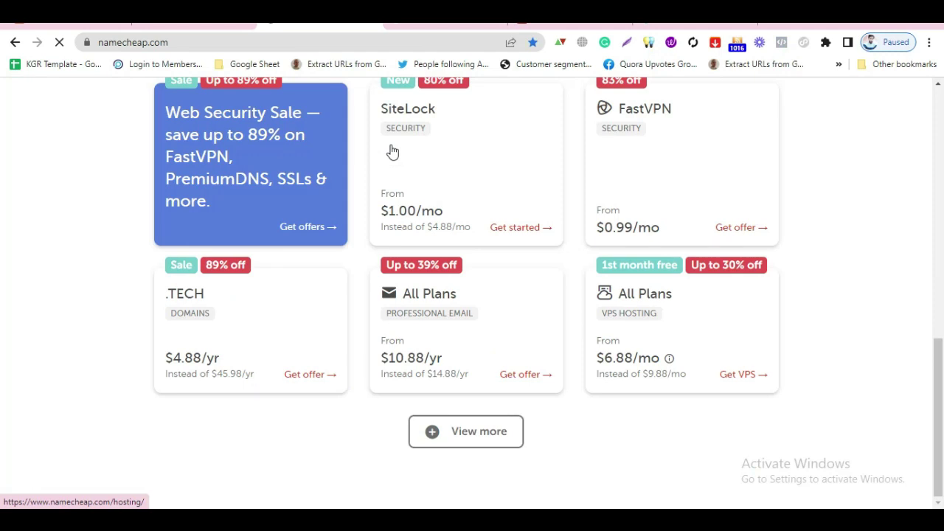
{"action": "scroll", "coordinate": [392, 152], "scroll_direction": "up", "scroll_amount": 8}
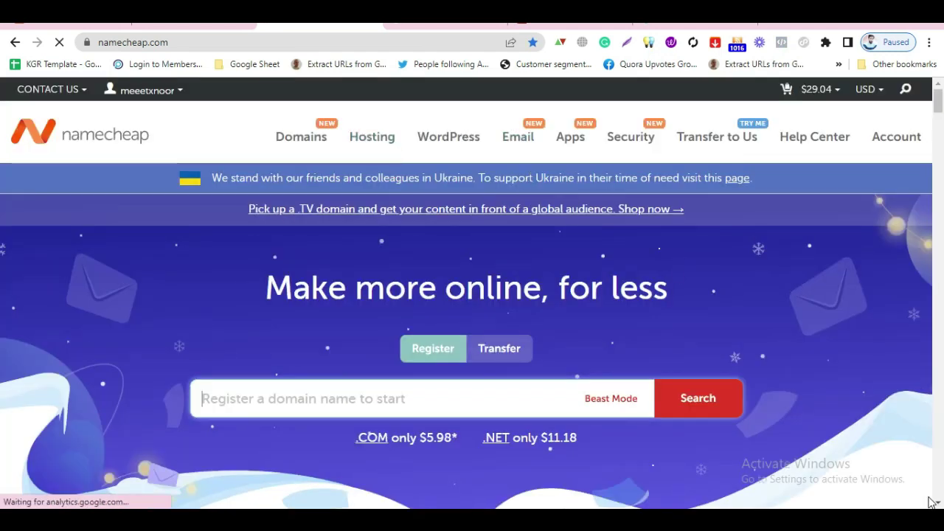
{"action": "scroll", "coordinate": [579, 311], "scroll_direction": "down", "scroll_amount": 2}
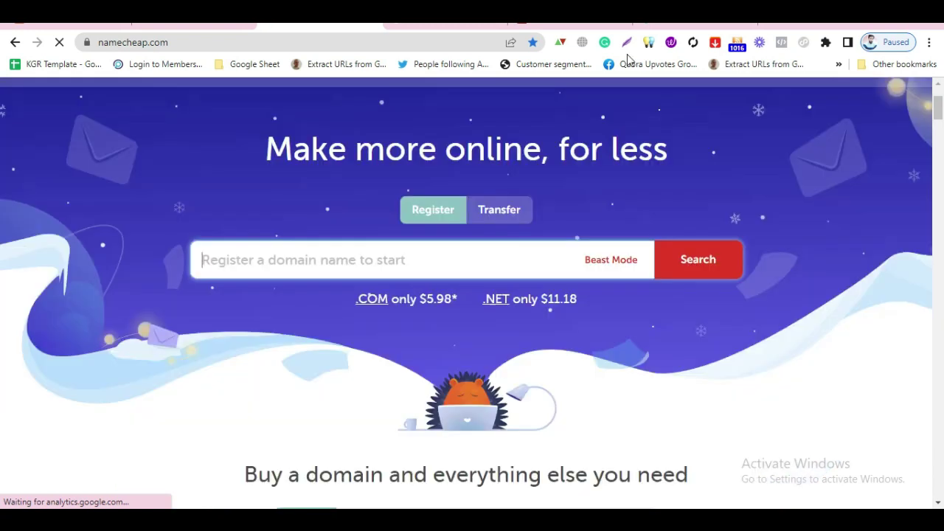
{"action": "scroll", "coordinate": [538, 438], "scroll_direction": "down", "scroll_amount": 7}
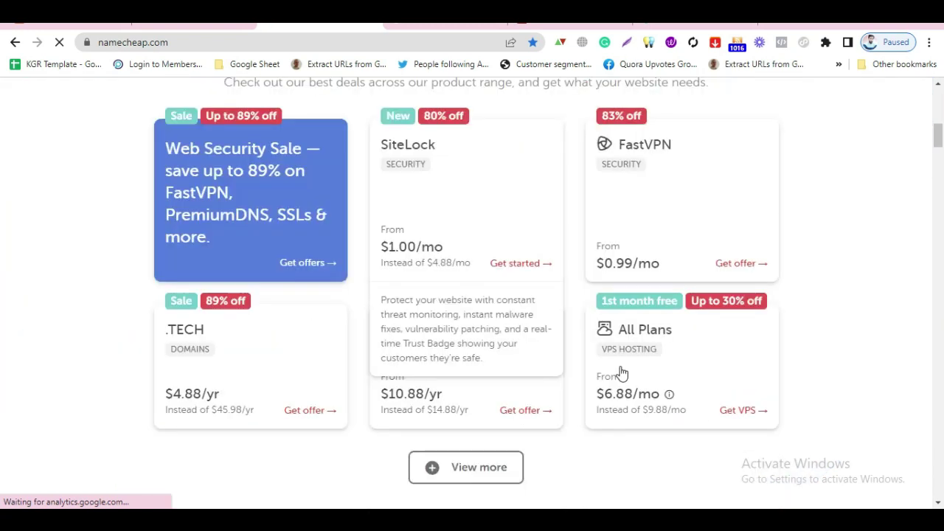
{"action": "scroll", "coordinate": [622, 372], "scroll_direction": "down", "scroll_amount": 15}
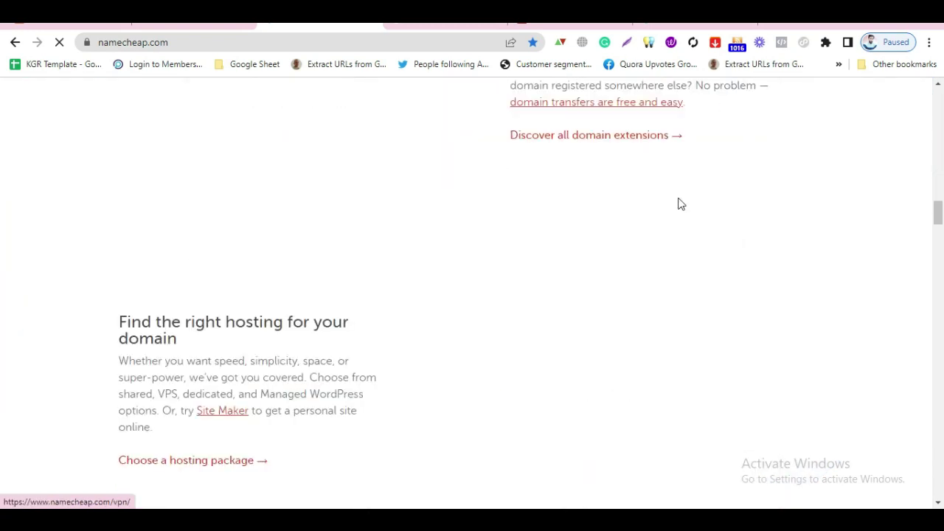
{"action": "scroll", "coordinate": [679, 203], "scroll_direction": "down", "scroll_amount": 10}
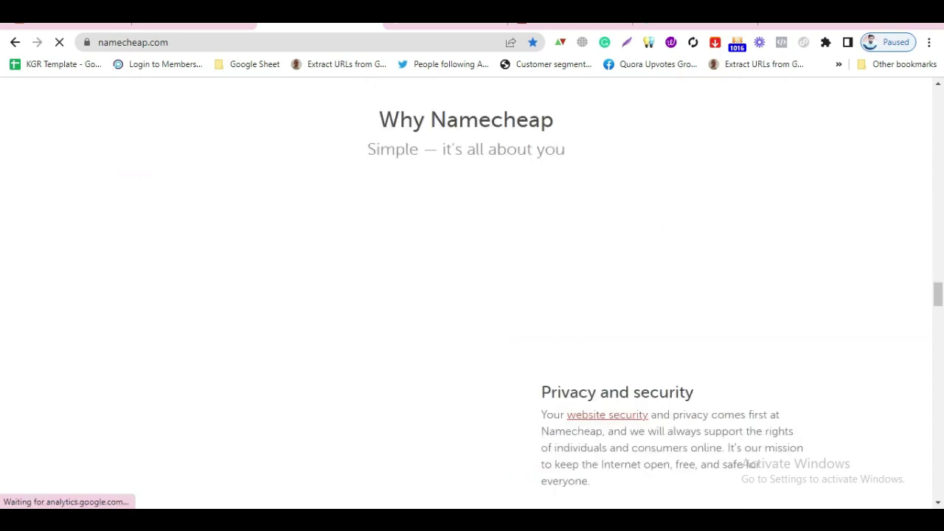
{"action": "scroll", "coordinate": [2, 287], "scroll_direction": "down", "scroll_amount": 1}
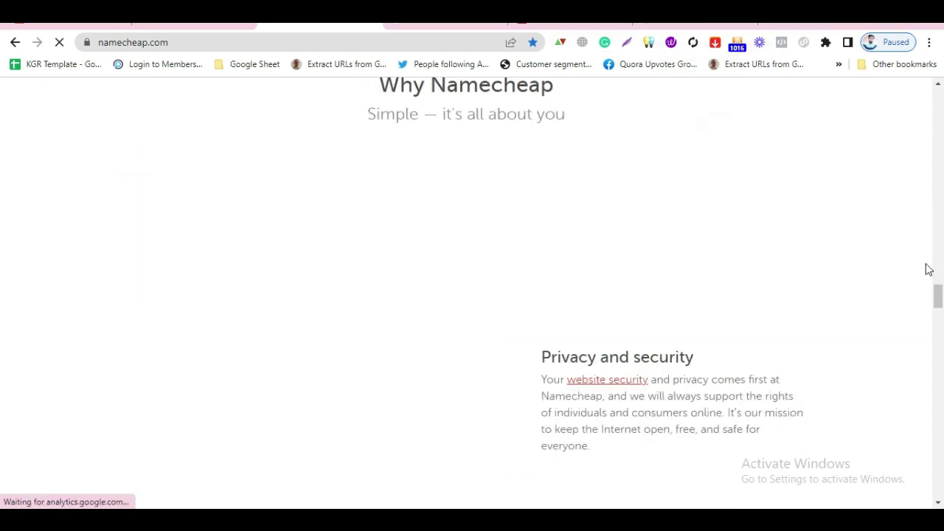
{"action": "scroll", "coordinate": [927, 270], "scroll_direction": "down", "scroll_amount": 10}
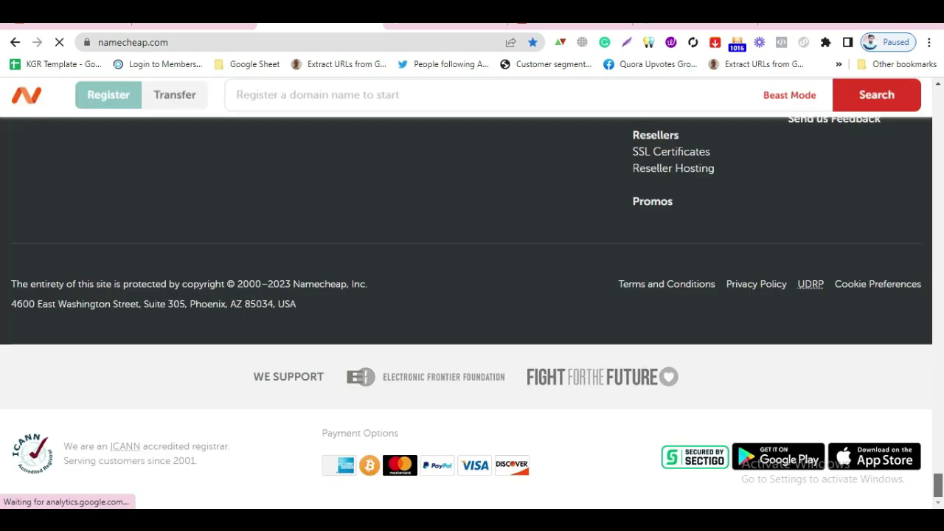
{"action": "scroll", "coordinate": [922, 435], "scroll_direction": "up", "scroll_amount": 10}
{"action": "scroll", "coordinate": [921, 441], "scroll_direction": "down", "scroll_amount": 3}
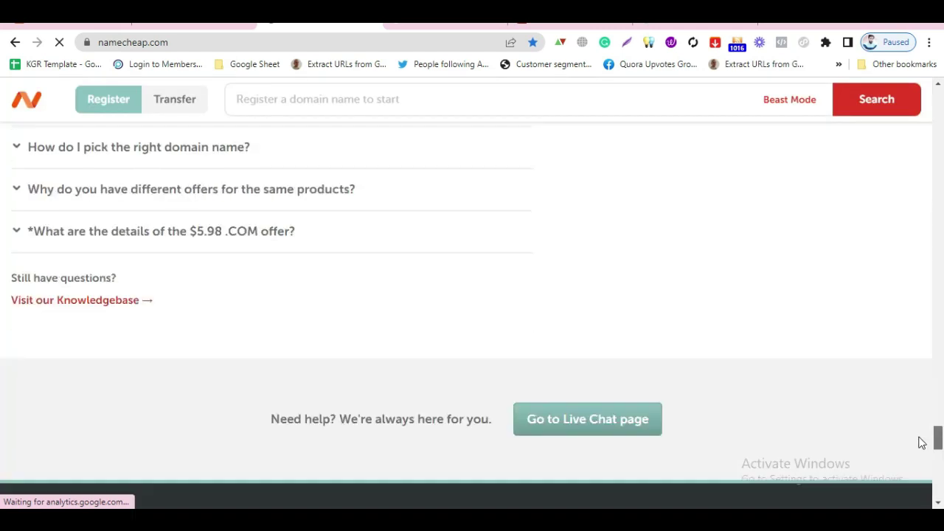
Open the Help Center Live Chat page from the 'Need help?' section.
{"action": "left_click", "coordinate": [561, 402]}
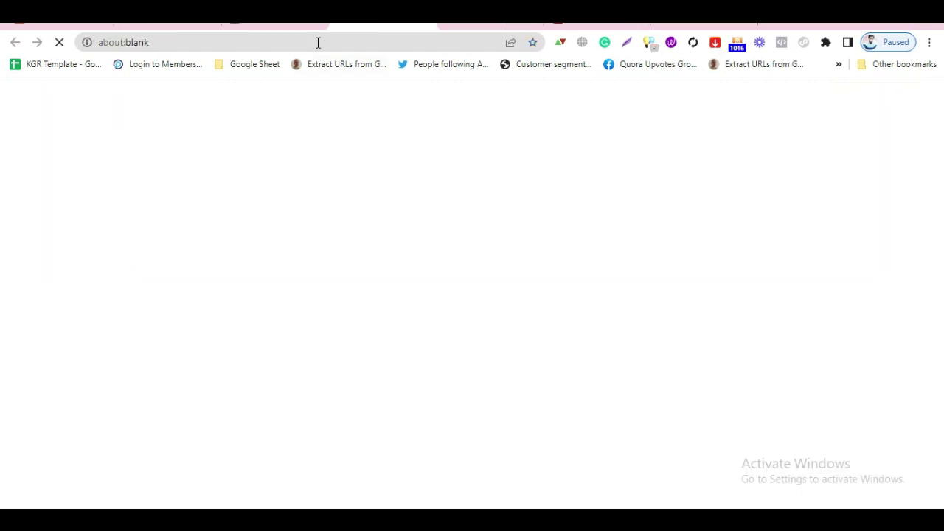
{"action": "scroll", "coordinate": [310, 241], "scroll_direction": "up", "scroll_amount": 5}
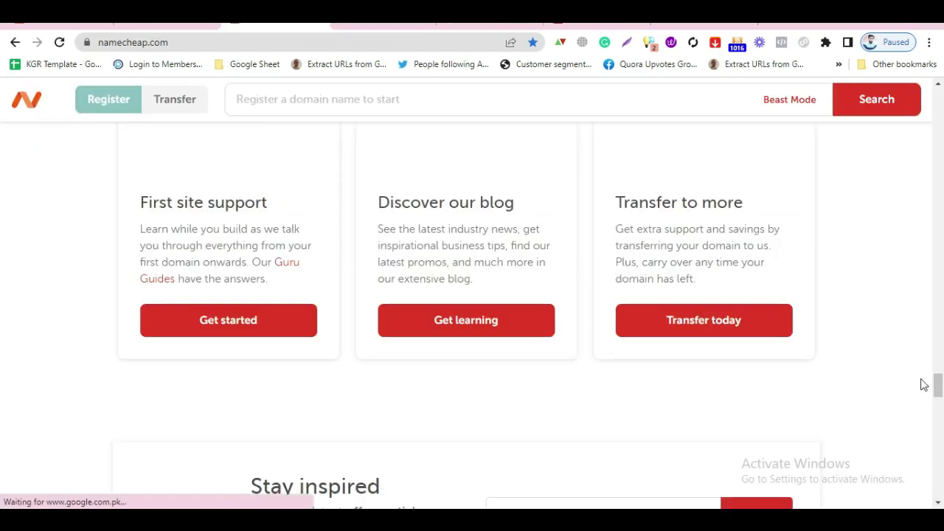
{"action": "scroll", "coordinate": [2, 400], "scroll_direction": "up", "scroll_amount": 10}
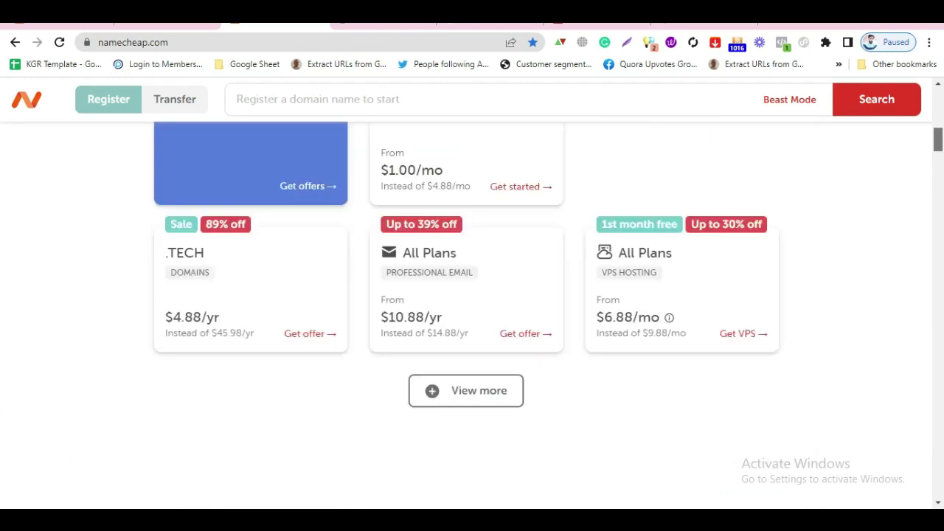
{"action": "scroll", "coordinate": [466, 315], "scroll_direction": "up", "scroll_amount": 5}
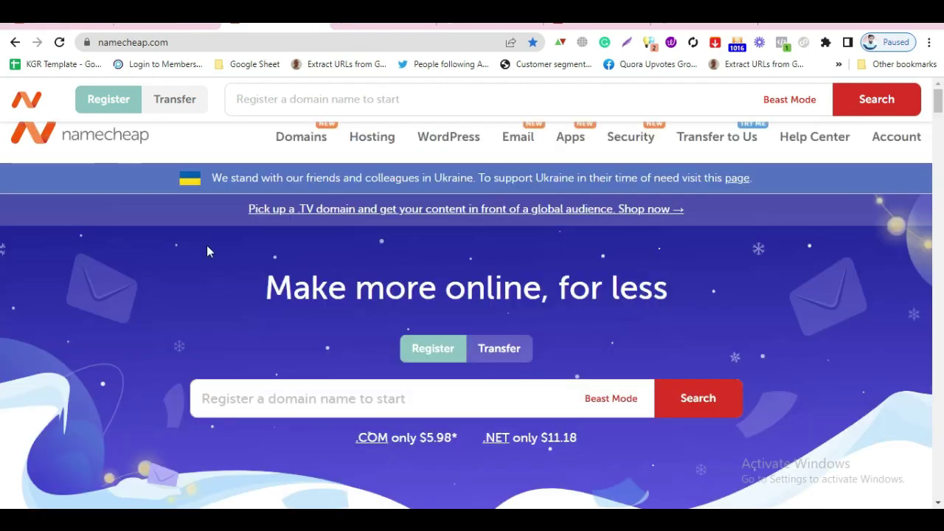
Visit Domains > Domain Name Search, then switch to the Live Chat tab.
{"action": "mouse_move", "coordinate": [295, 148]}
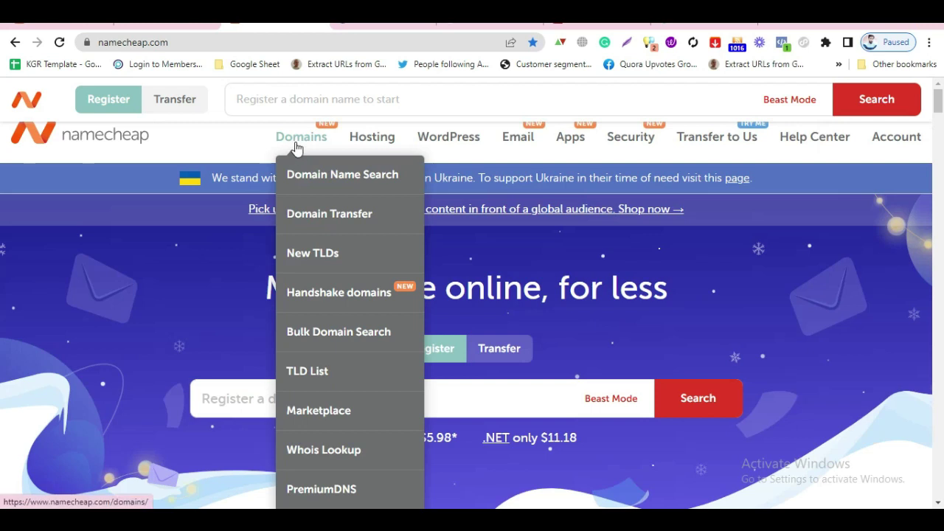
{"action": "left_click", "coordinate": [313, 181]}
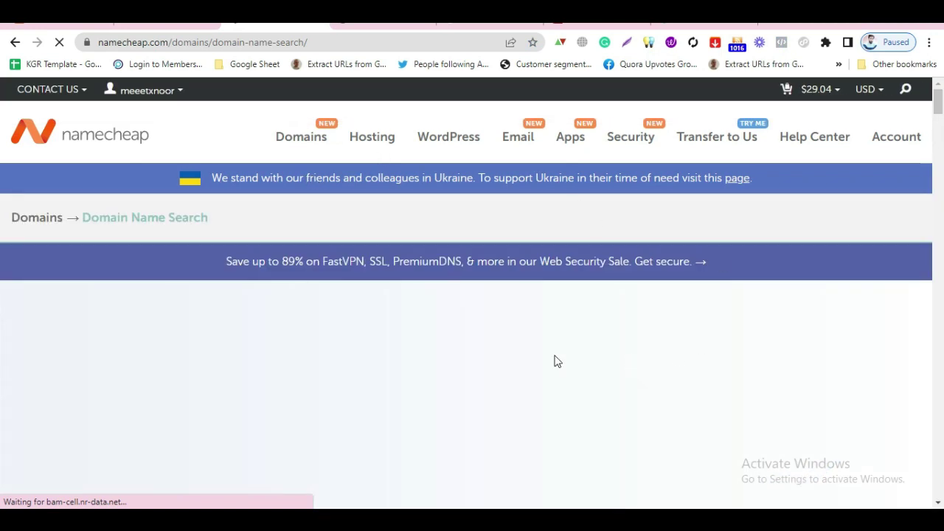
{"action": "scroll", "coordinate": [554, 360], "scroll_direction": "down", "scroll_amount": 5}
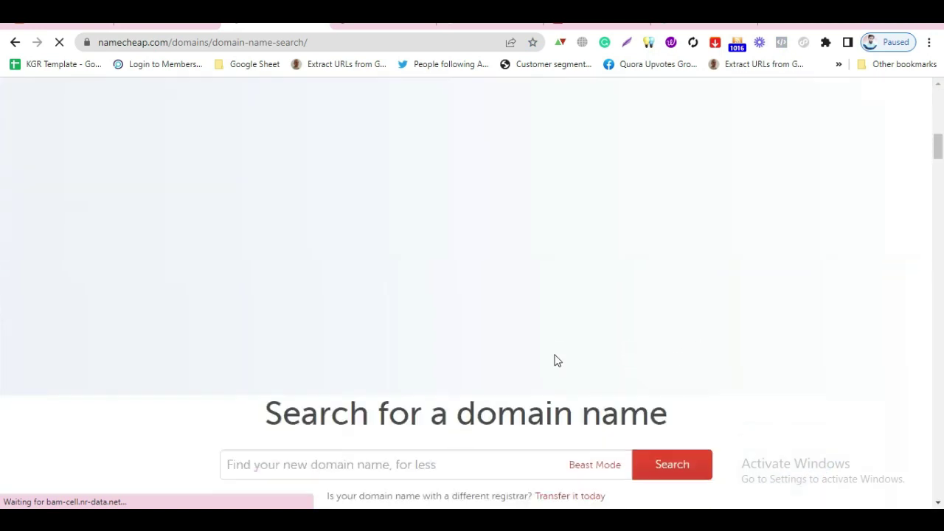
{"action": "scroll", "coordinate": [555, 361], "scroll_direction": "down", "scroll_amount": 6}
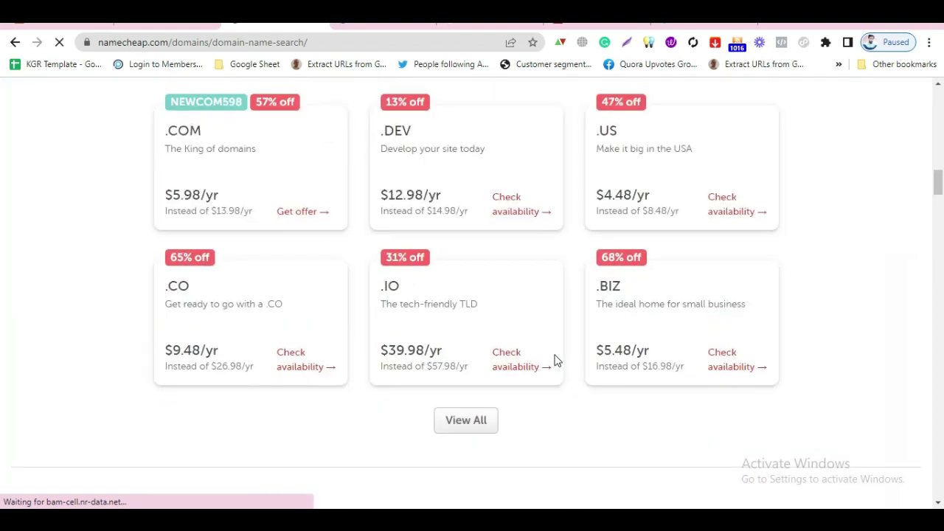
{"action": "left_click", "coordinate": [367, 22]}
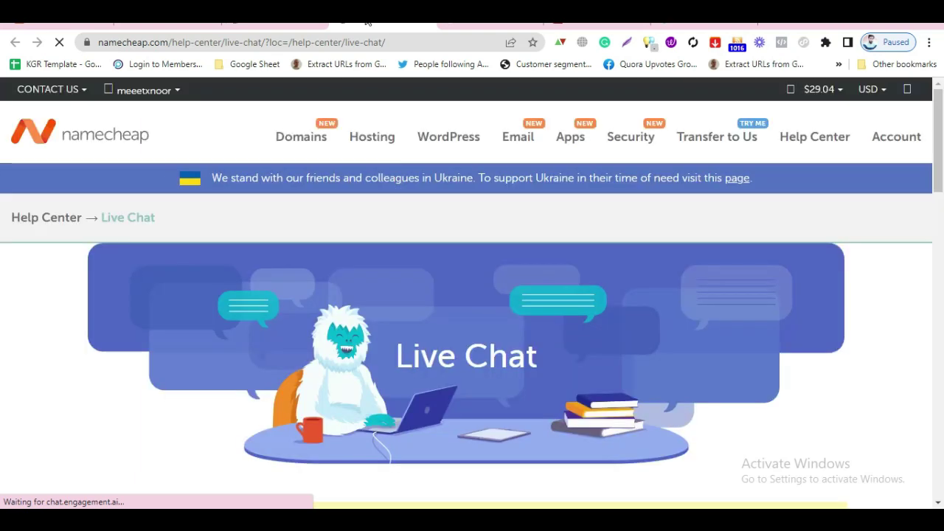
Bring up the chat with Namecheap's support team from the orange bubble at the Live Chat page's bottom right.
{"action": "scroll", "coordinate": [374, 344], "scroll_direction": "down", "scroll_amount": 5}
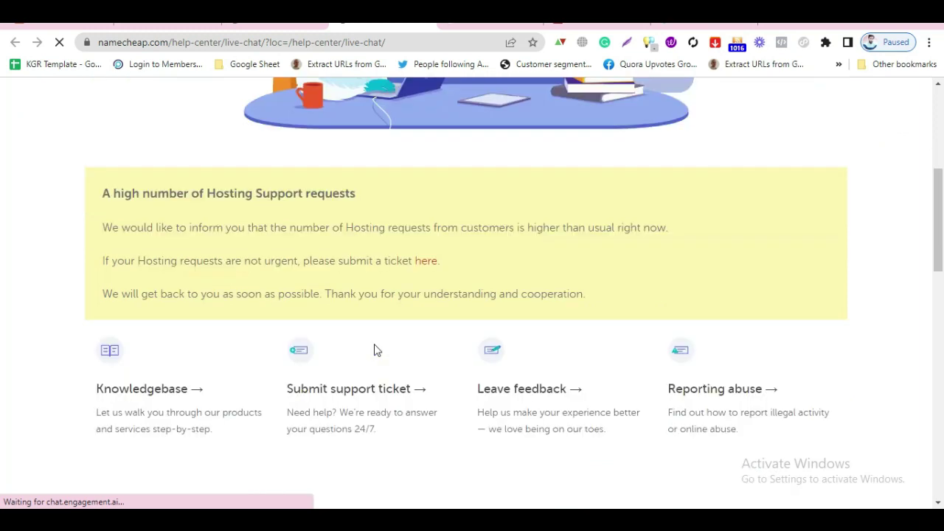
{"action": "scroll", "coordinate": [374, 350], "scroll_direction": "down", "scroll_amount": 1}
{"action": "scroll", "coordinate": [375, 351], "scroll_direction": "down", "scroll_amount": 1}
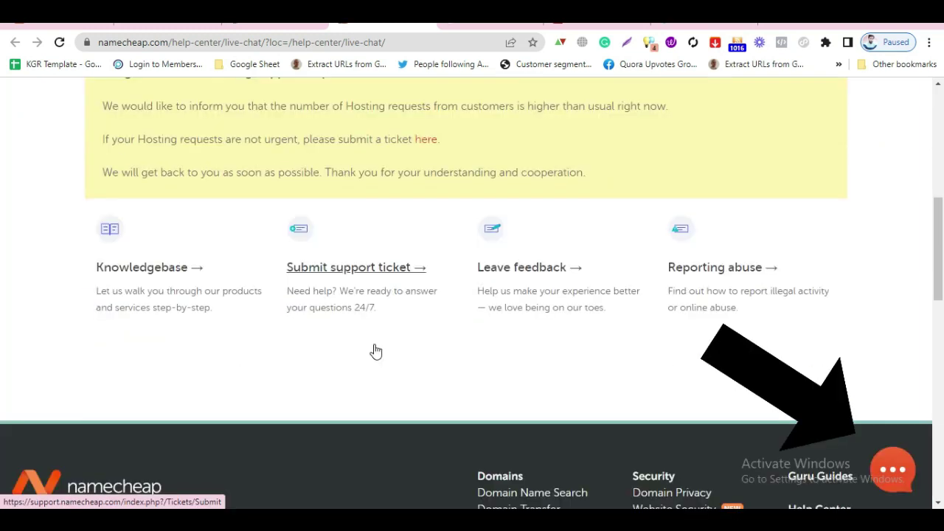
{"action": "scroll", "coordinate": [375, 351], "scroll_direction": "down", "scroll_amount": 2}
{"action": "left_click", "coordinate": [474, 436]}
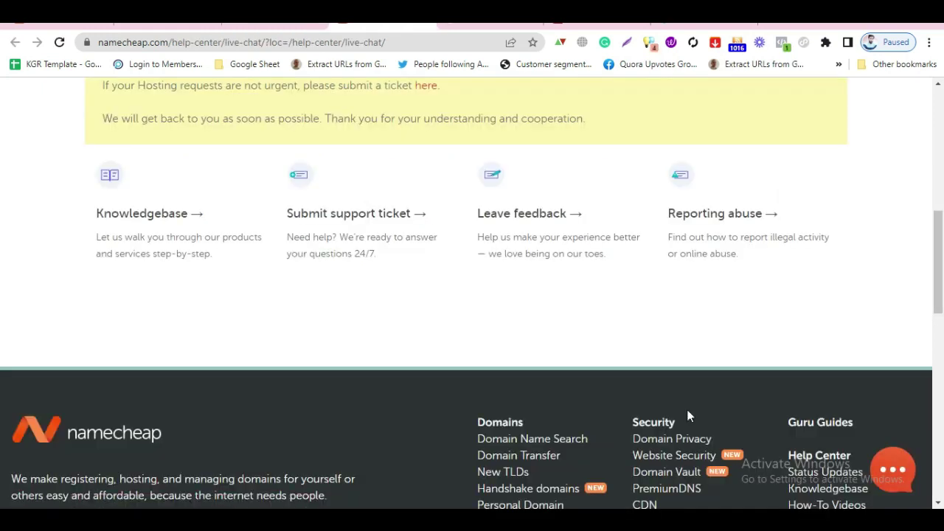
{"action": "left_click", "coordinate": [901, 473]}
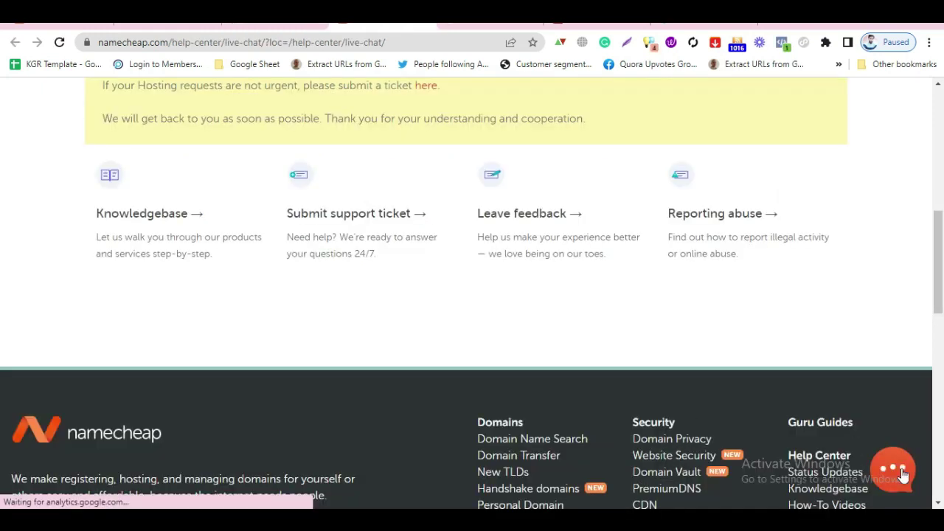